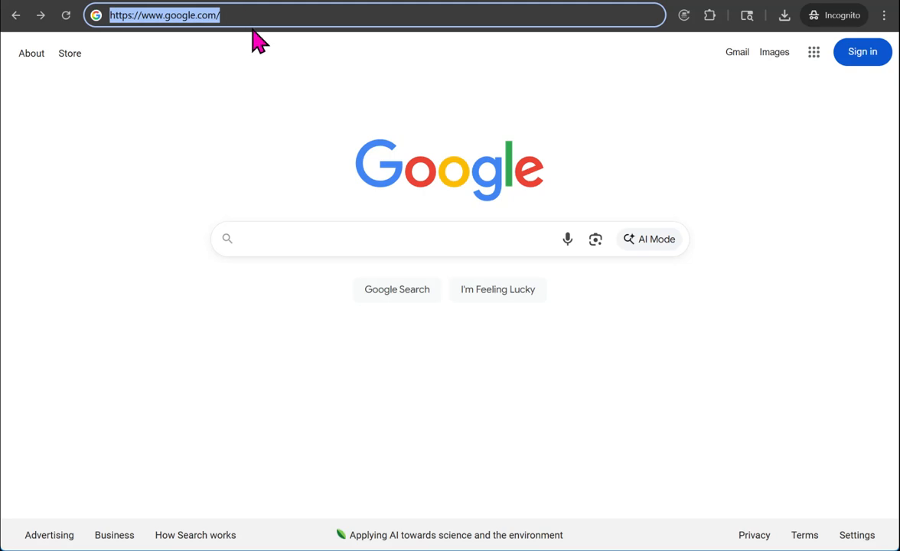
type("https://www.holidaycoro.com/models")
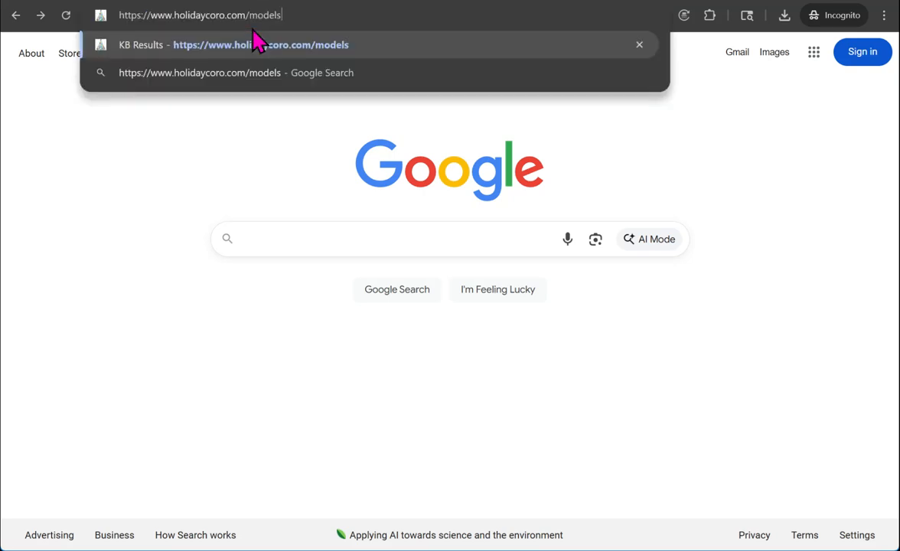
left_click(257, 44)
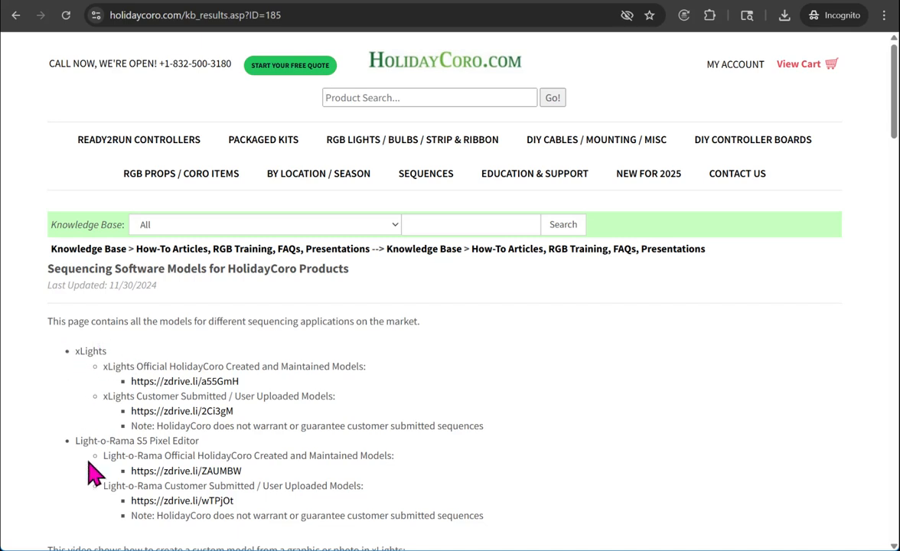
left_click(173, 387)
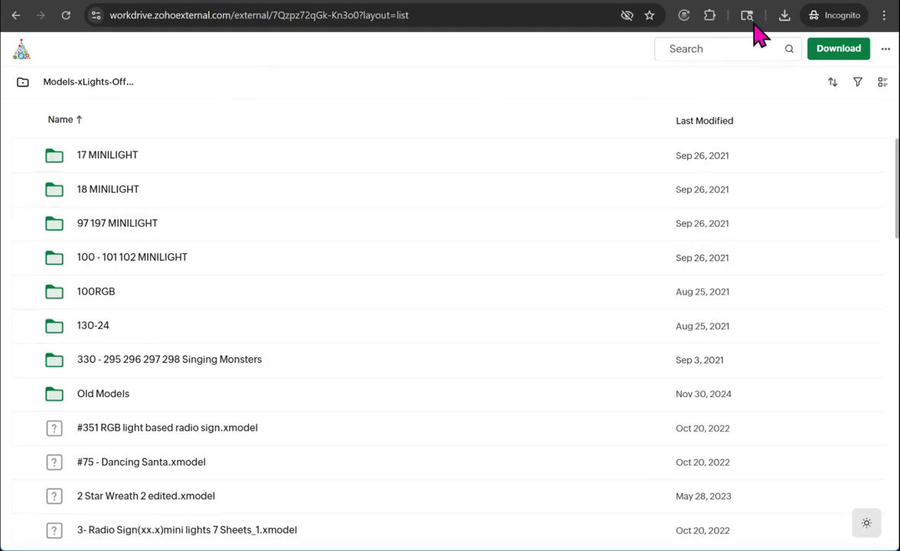
Step: Search the models folder for 4013, get the 4013-1-REV2.xmodel file and close its preview
left_click(701, 50)
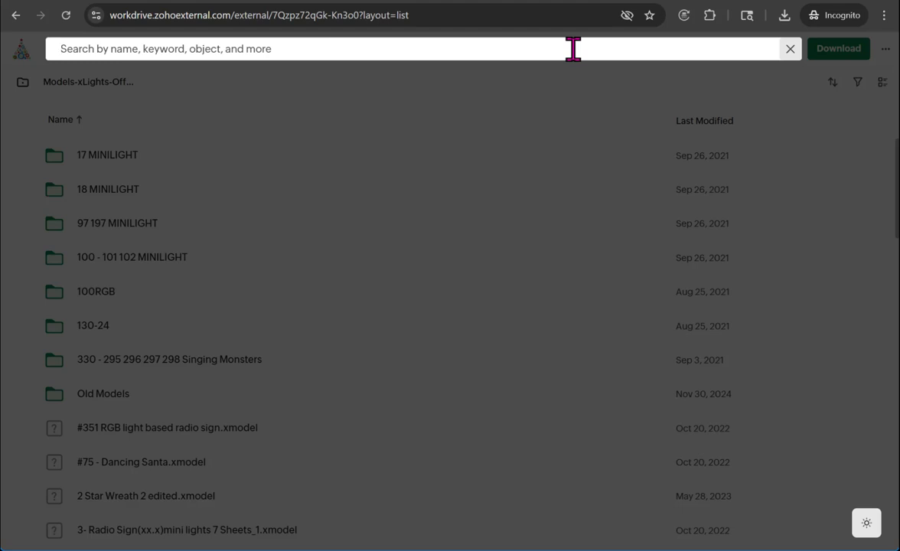
type("4013")
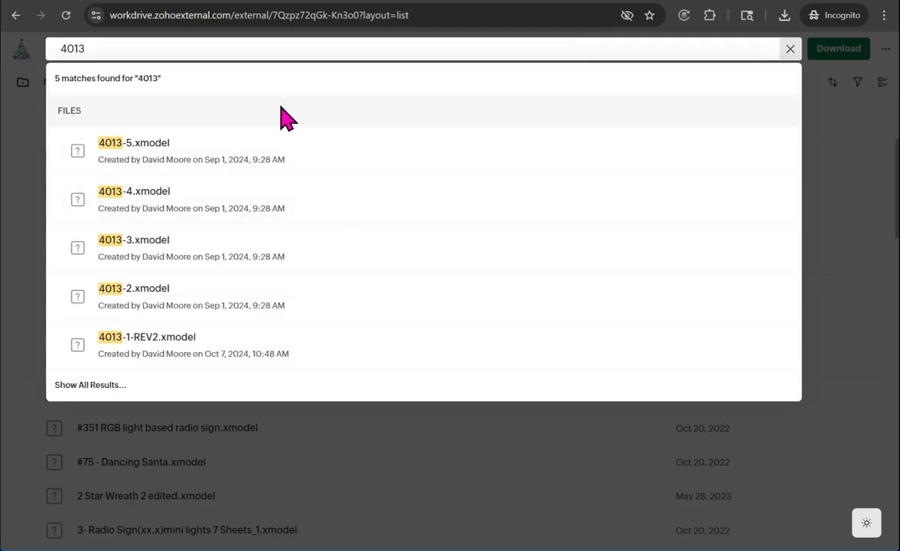
left_click(150, 340)
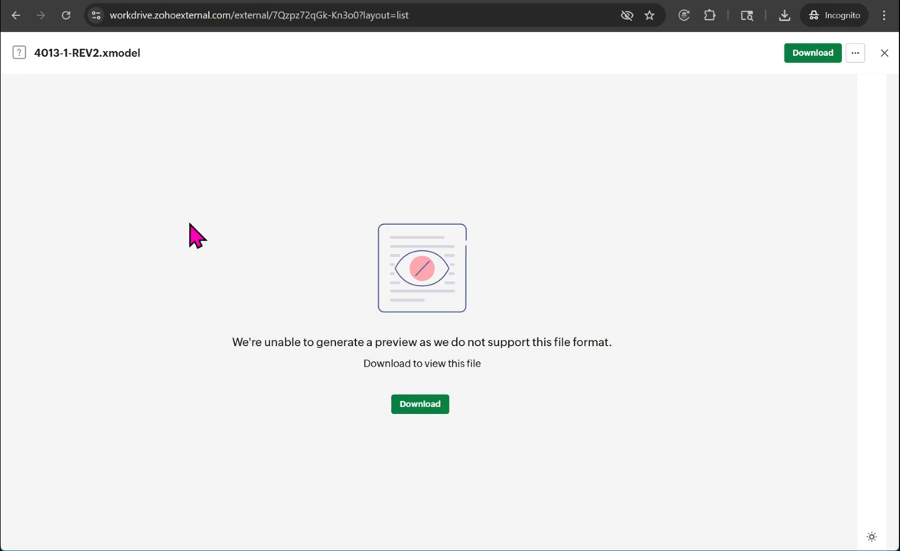
left_click(885, 53)
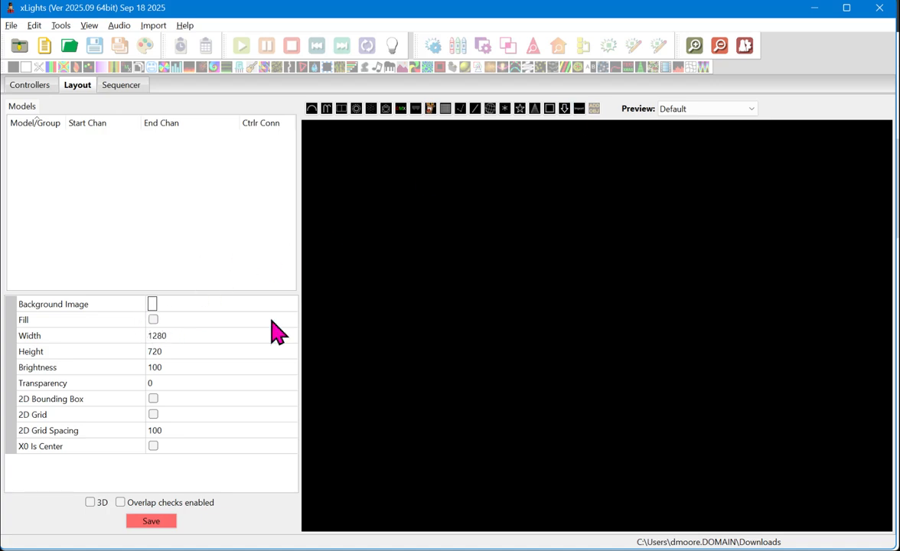
Step: Switch to xLights and import 4013-1-REV2.xmodel from Downloads as a small model in the upper left of the layout preview
left_click(177, 304)
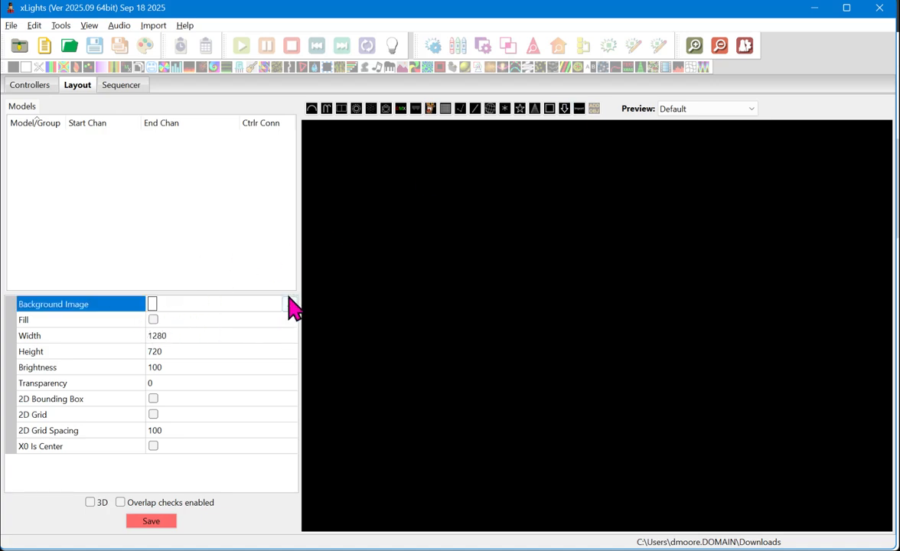
left_click(580, 112)
mouse_move(450, 187)
left_mouse_down()
mouse_move(677, 335)
mouse_move(548, 269)
mouse_move(517, 237)
mouse_move(508, 235)
mouse_move(509, 247)
left_mouse_up()
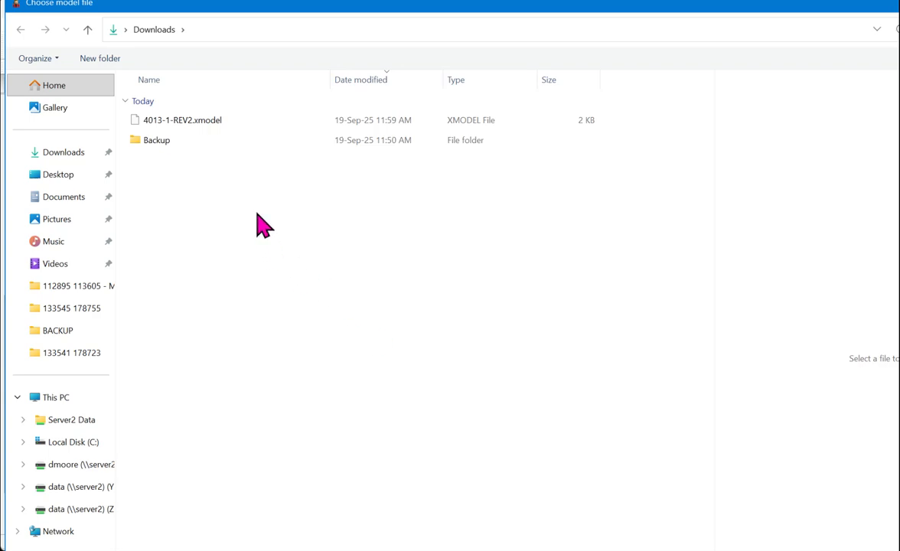
left_click(206, 134)
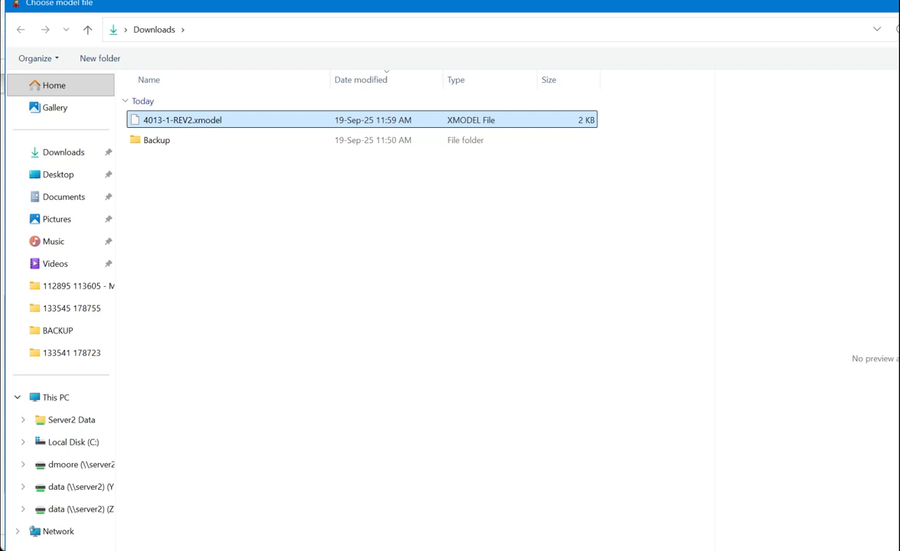
key("Return")
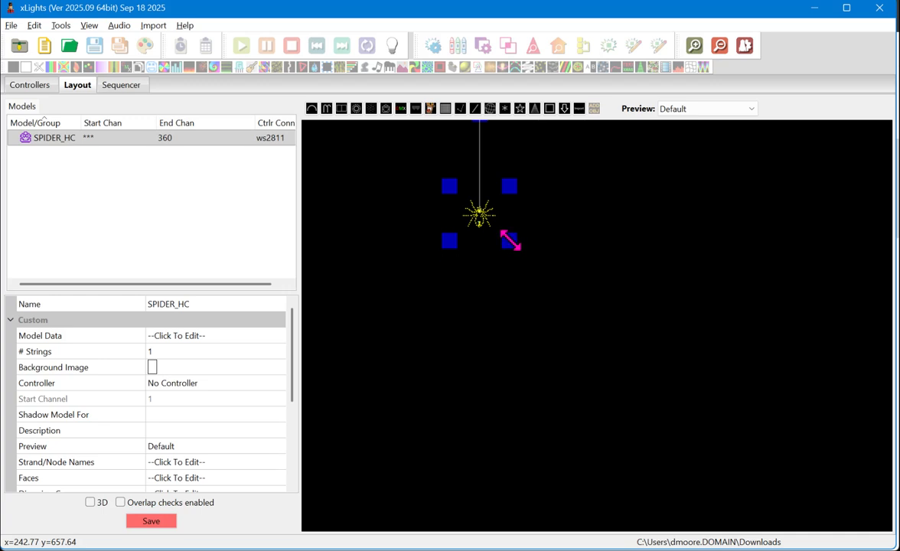
Step: Resize the spider model in the layout preview, first shrinking it and then enlarging it from its lower-right corner
scroll(451, 216, "up", 2)
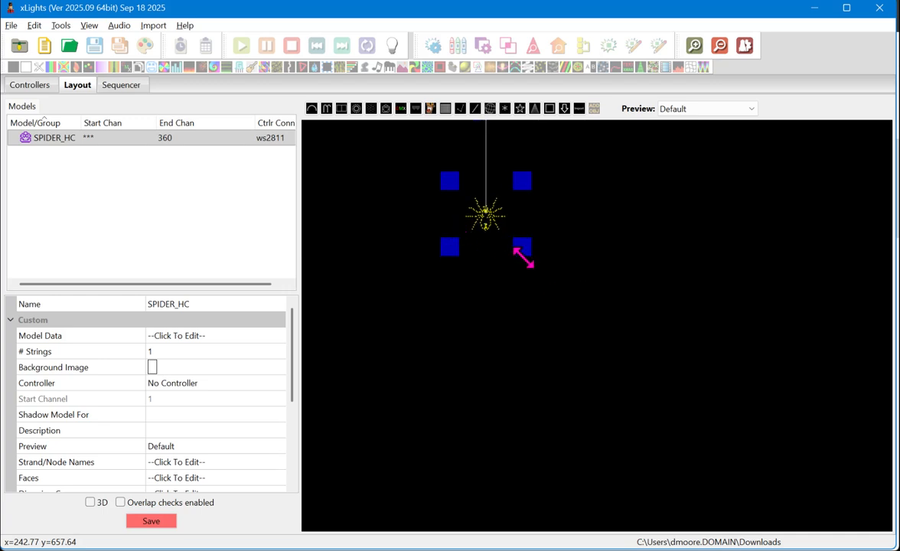
left_click_drag(525, 246, 515, 248)
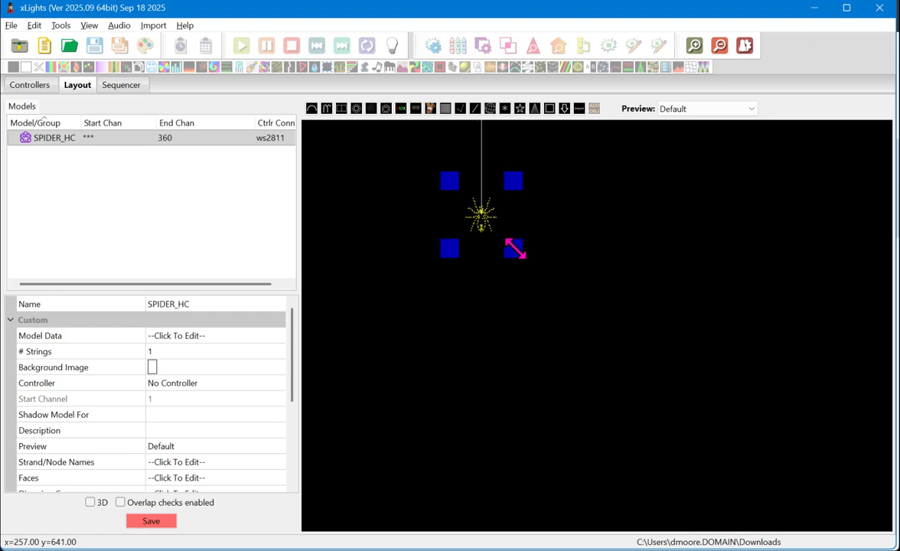
left_click_drag(515, 250, 499, 222)
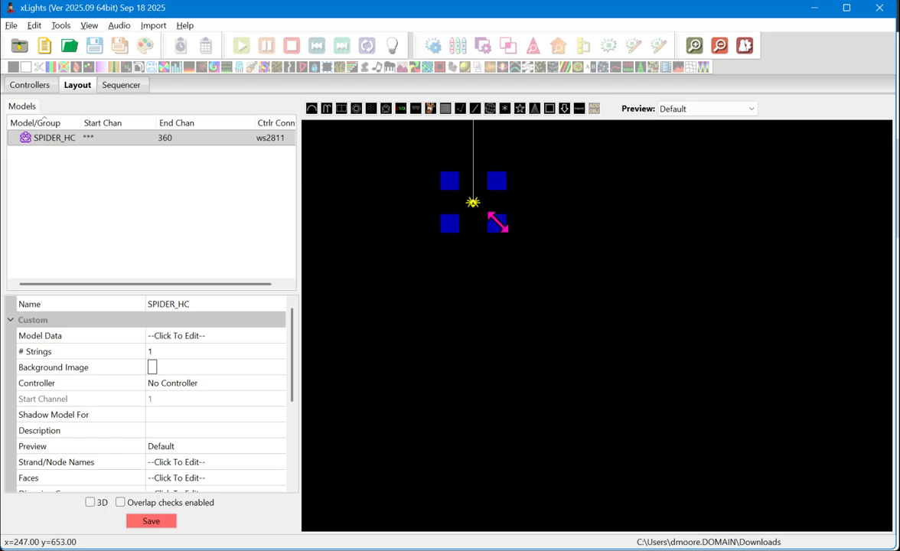
left_click_drag(498, 222, 565, 277)
scroll(422, 343, "down", 3)
scroll(480, 207, "up", 2)
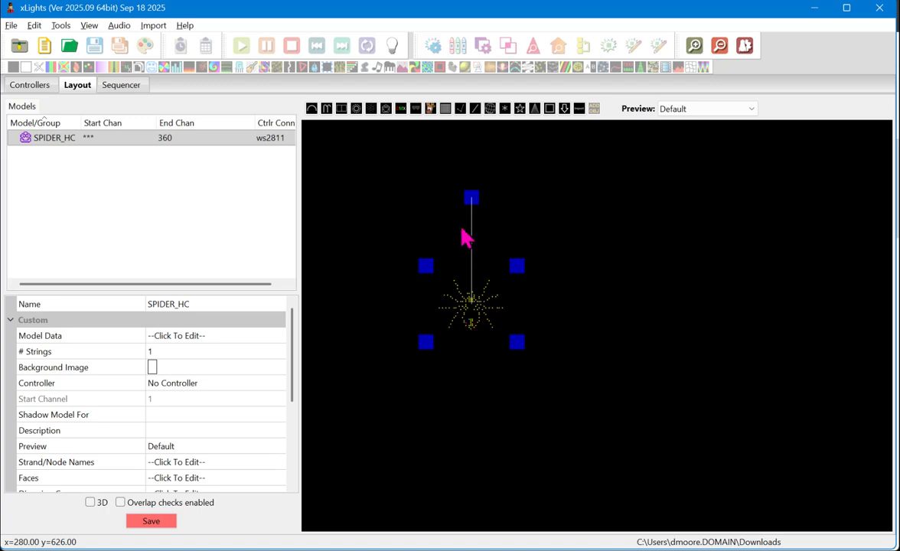
Step: Rotate the spider model upside down and back upright, then reduce its size
left_click_drag(478, 209, 475, 393)
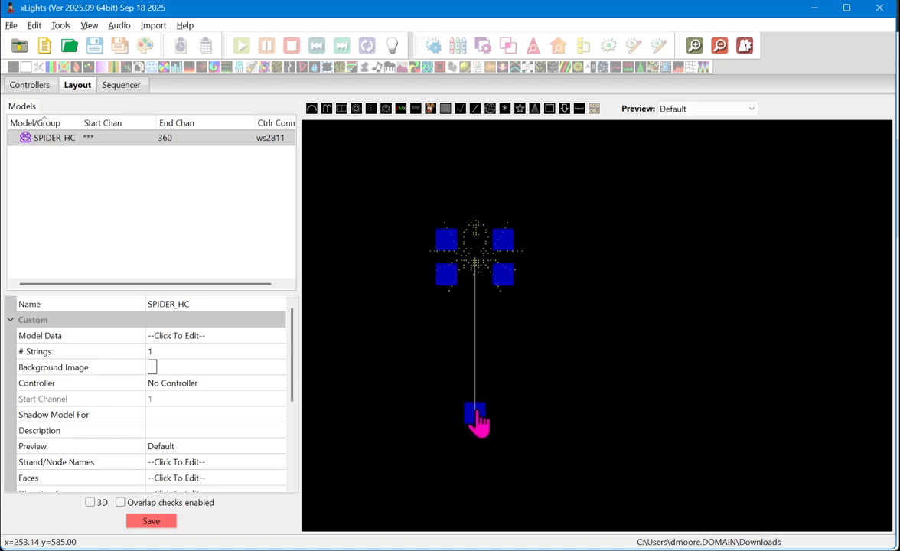
left_click_drag(476, 417, 480, 211)
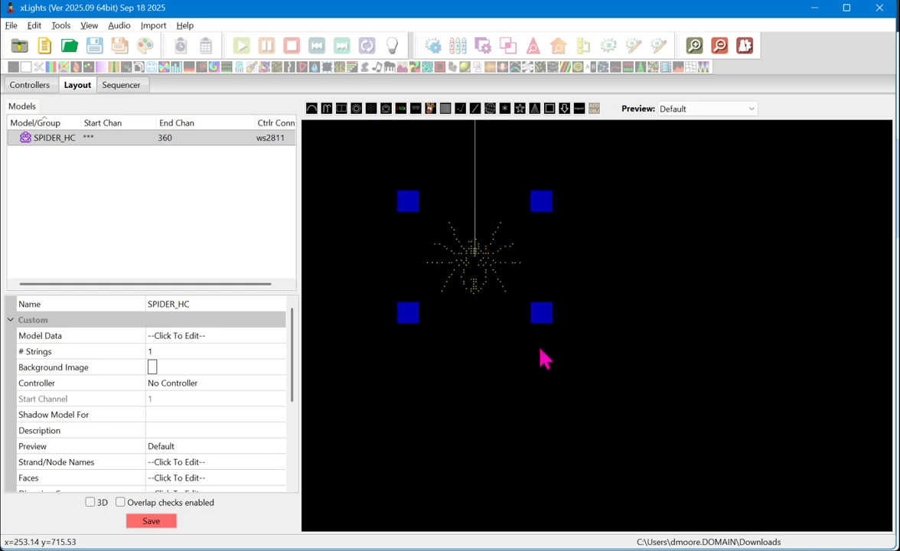
left_click_drag(541, 313, 491, 274)
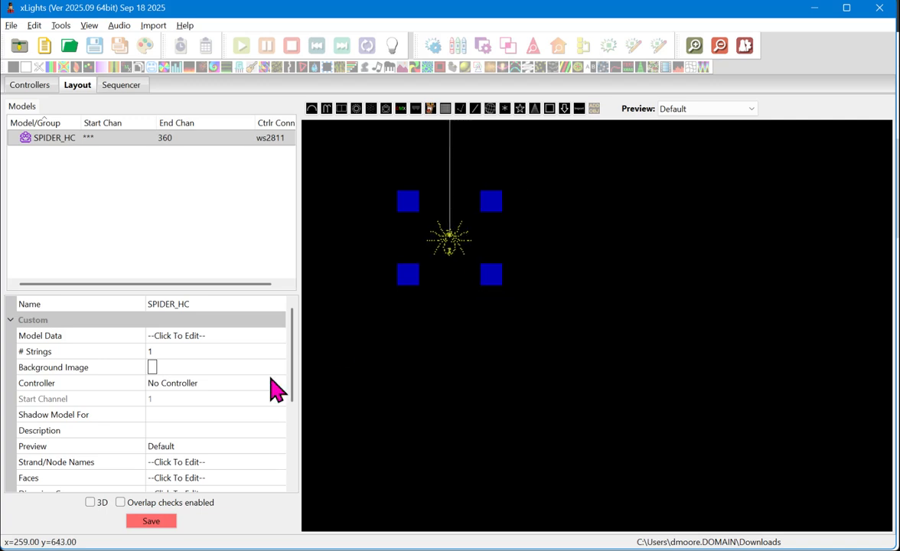
Step: Rename the spider model to "Spider Above Garage Door" and widen the Model/Group column to fit the full name
left_click(223, 304)
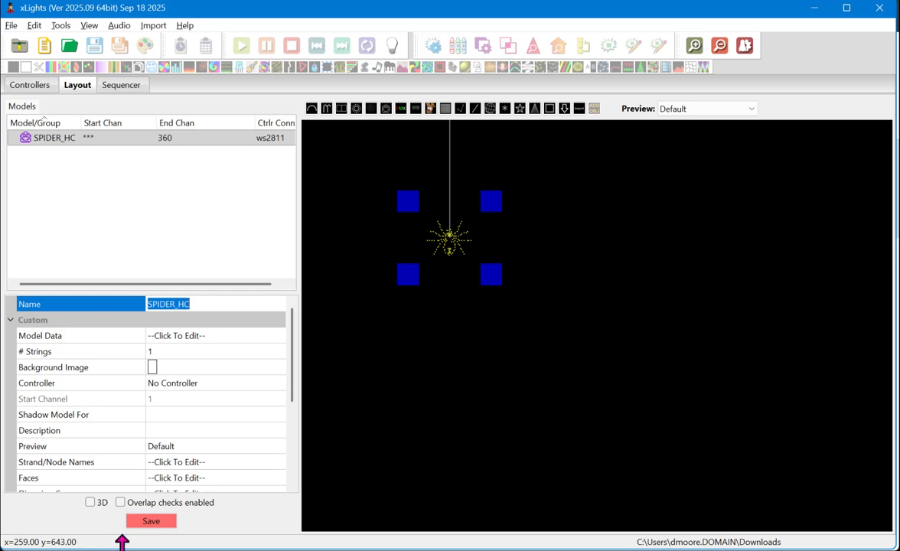
type("Spider")
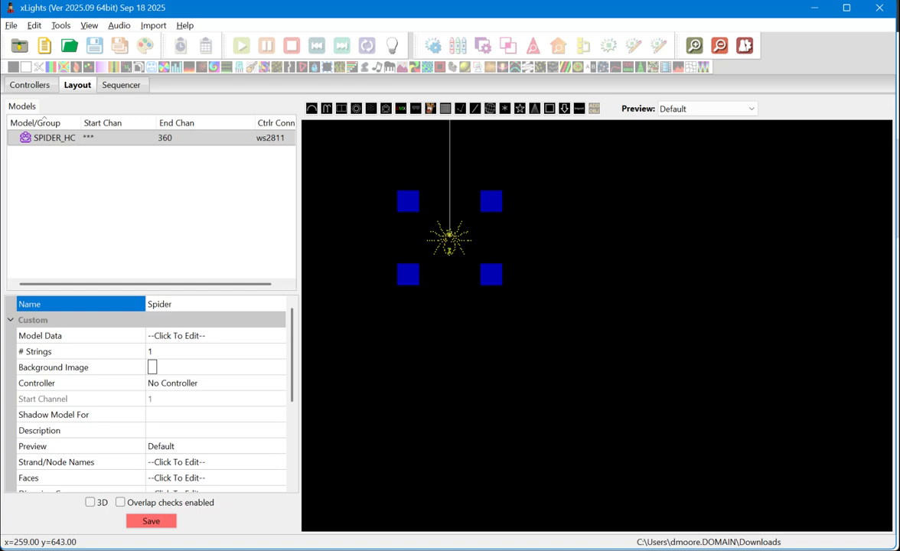
type(" Above Garage3")
key("Return")
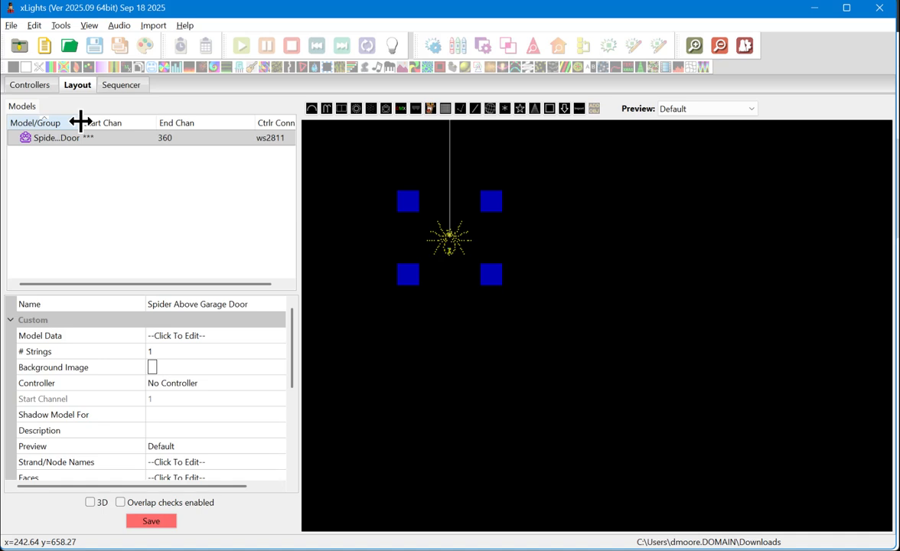
left_click_drag(79, 122, 176, 121)
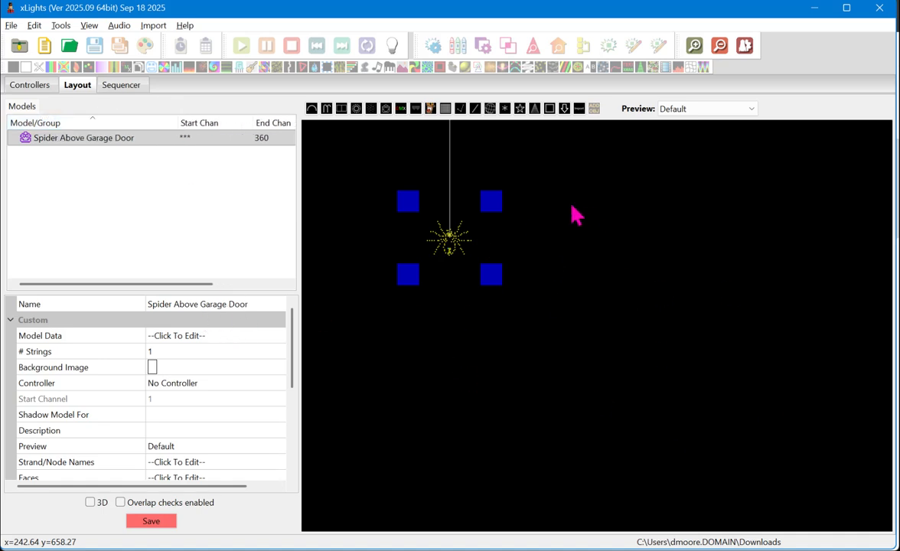
Step: Reselect the Spider Above Garage Door model and set its number of strings to 2
left_click(234, 303)
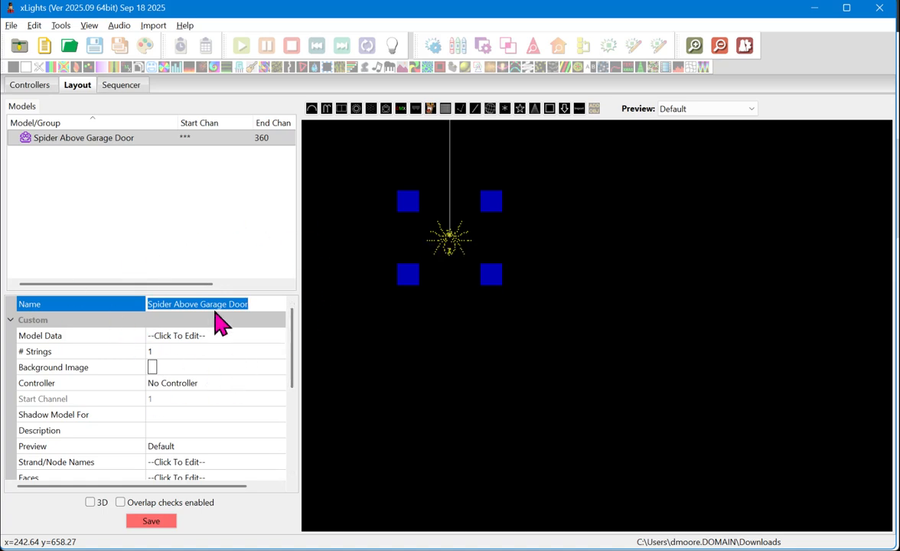
left_click(412, 311)
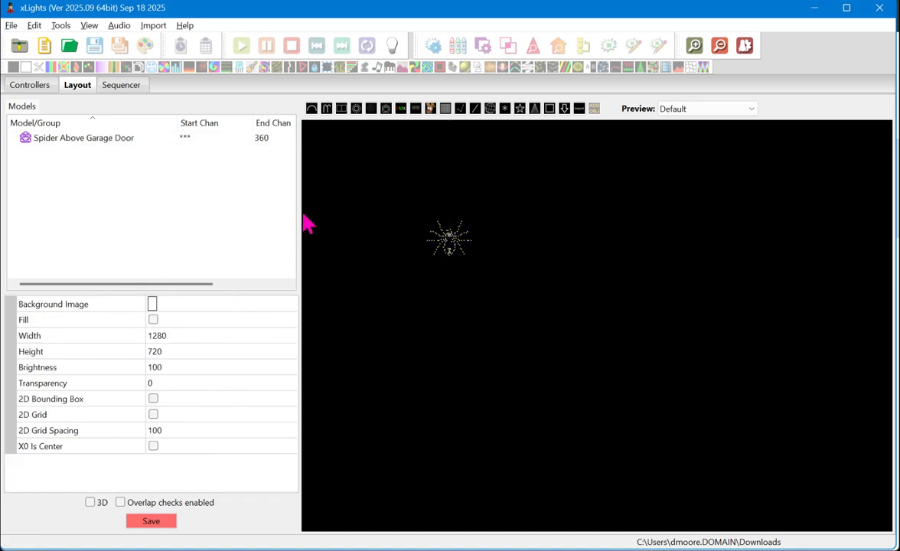
left_click(83, 143)
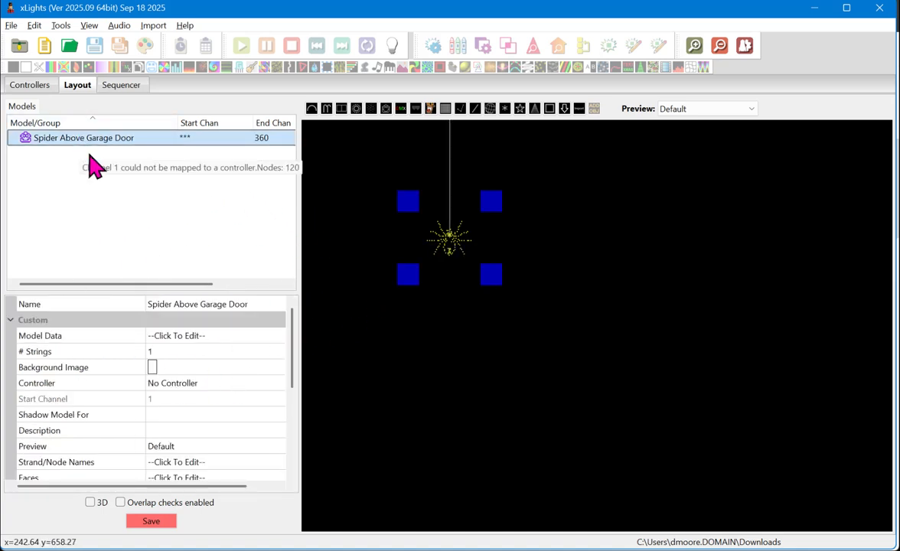
left_click(40, 357)
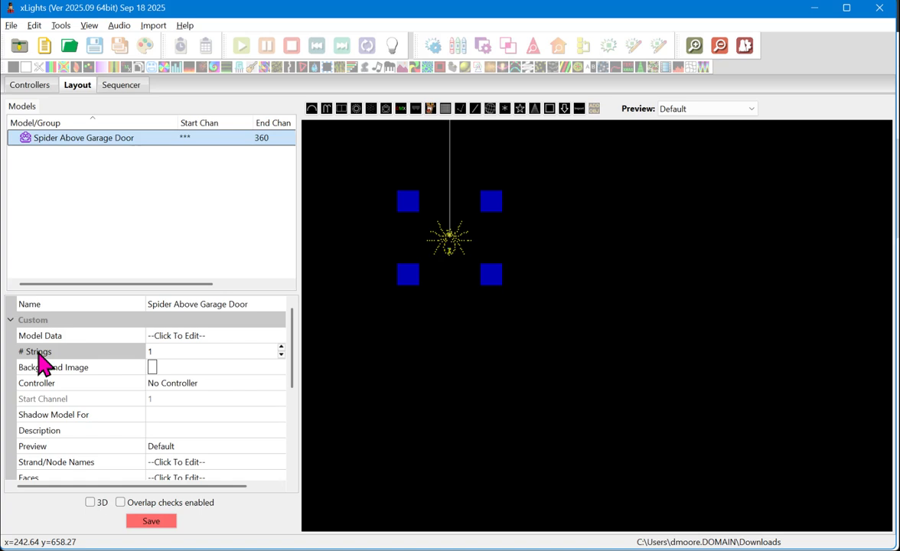
left_click(164, 354)
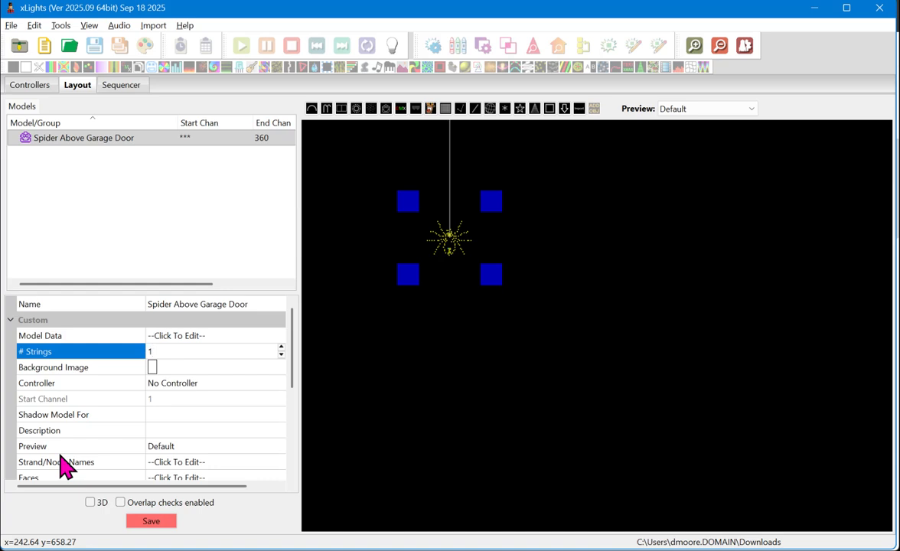
type("2")
key("Return")
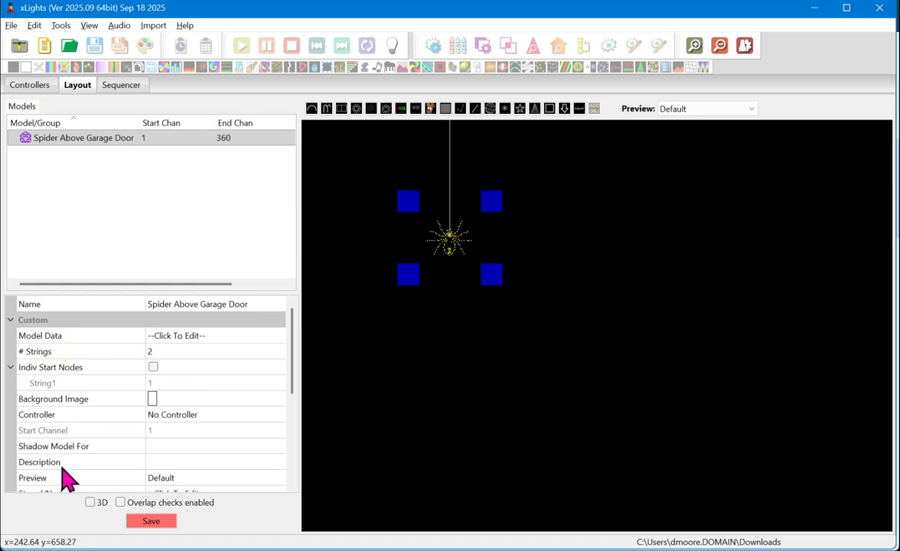
Step: Enable individual start nodes for the spider model and open the String2 start node for editing
left_click(154, 352)
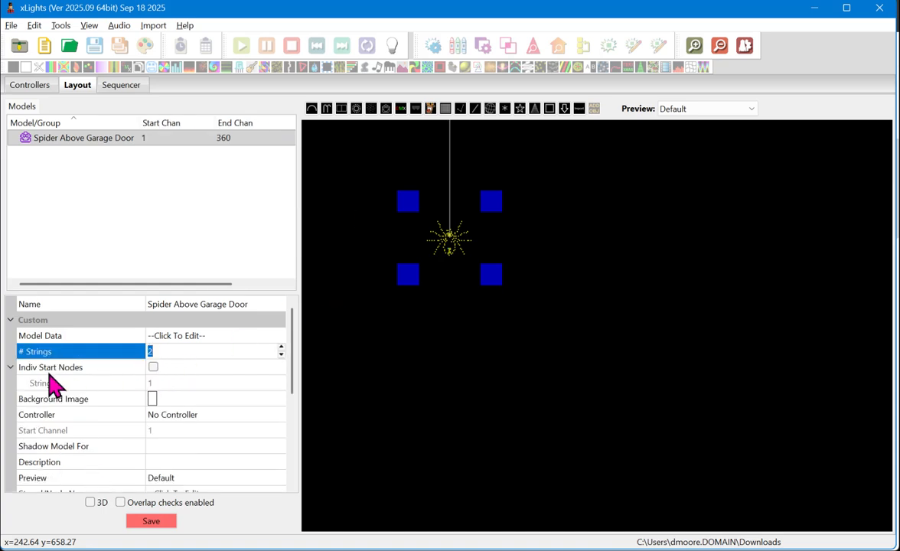
left_click(154, 368)
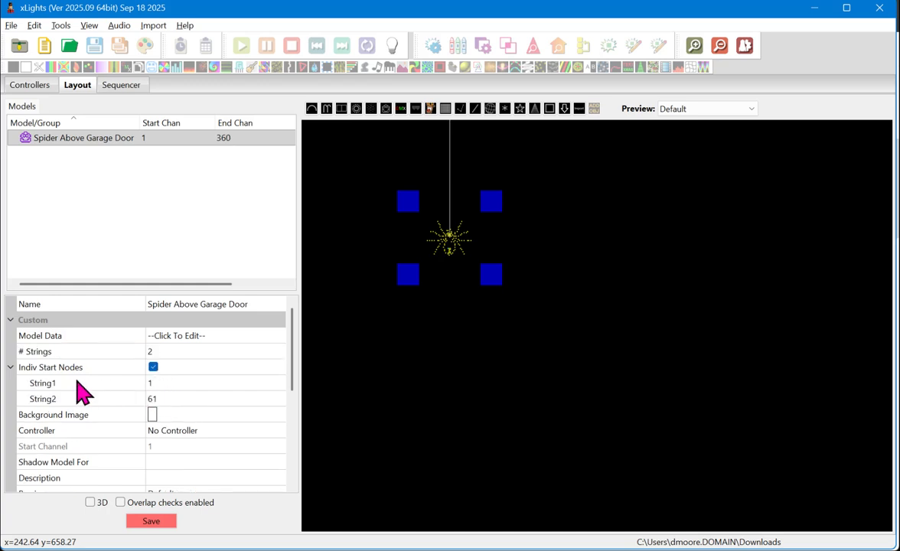
left_click(42, 383)
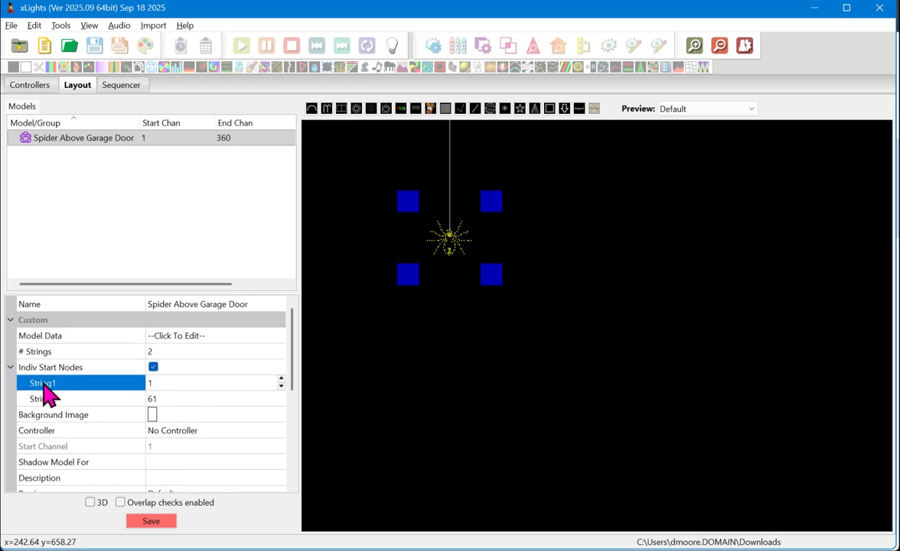
left_click(170, 399)
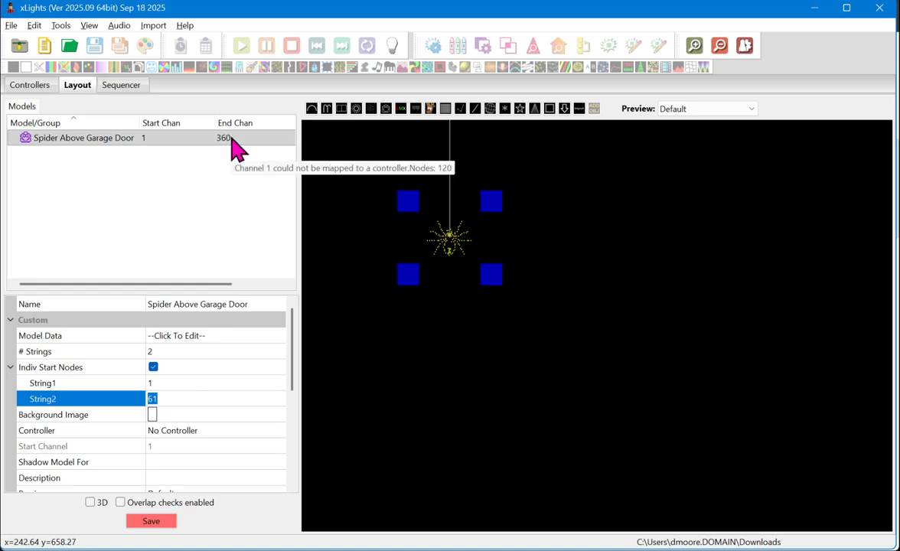
Step: Open Calculator and divide the model's 360 channels by 3 to work out its pixel count
key("super")
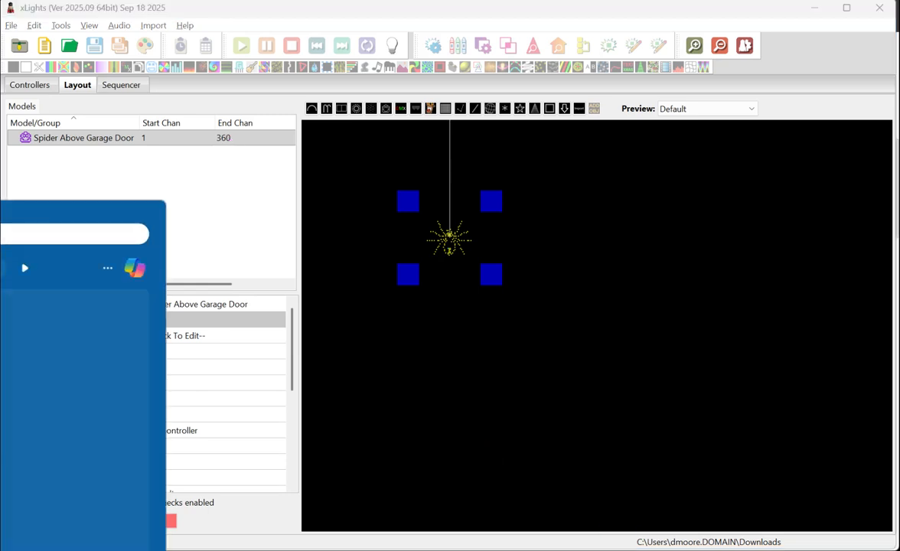
key("Return")
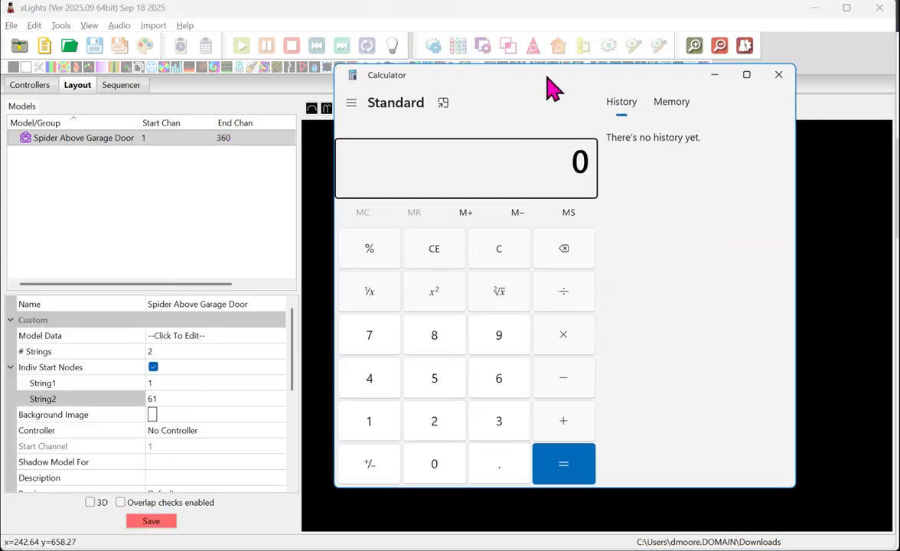
type("360")
type("/3")
key("Return")
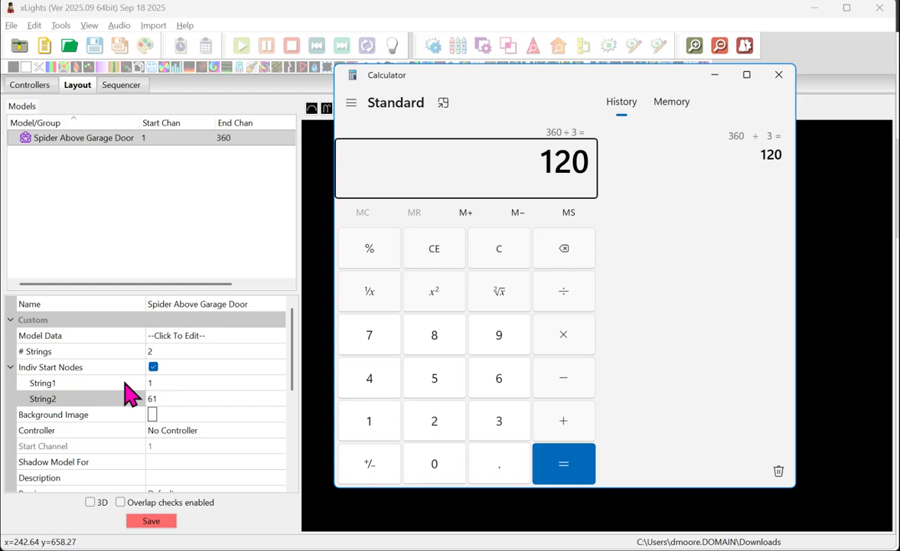
Step: Check the String1 and String2 start node fields, then deselect and reselect the Spider Above Garage Door model
left_click(165, 383)
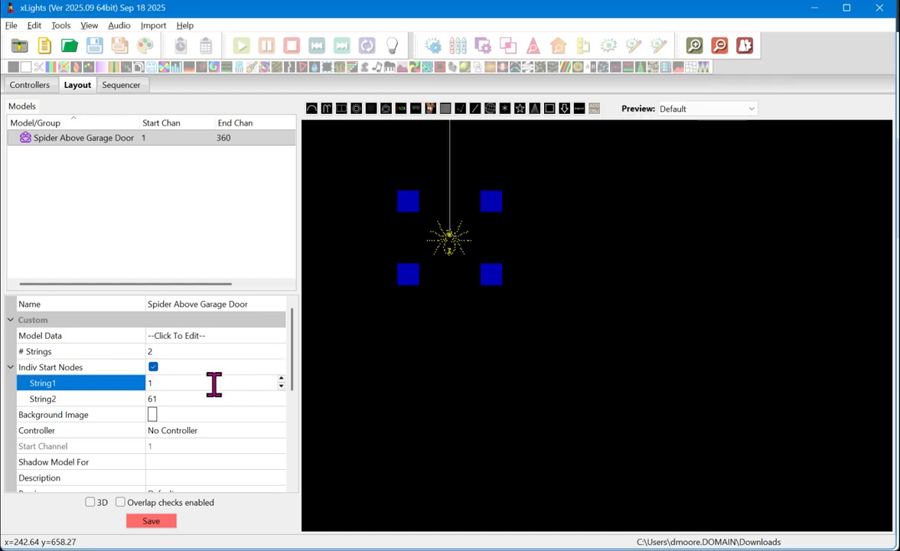
left_click(167, 399)
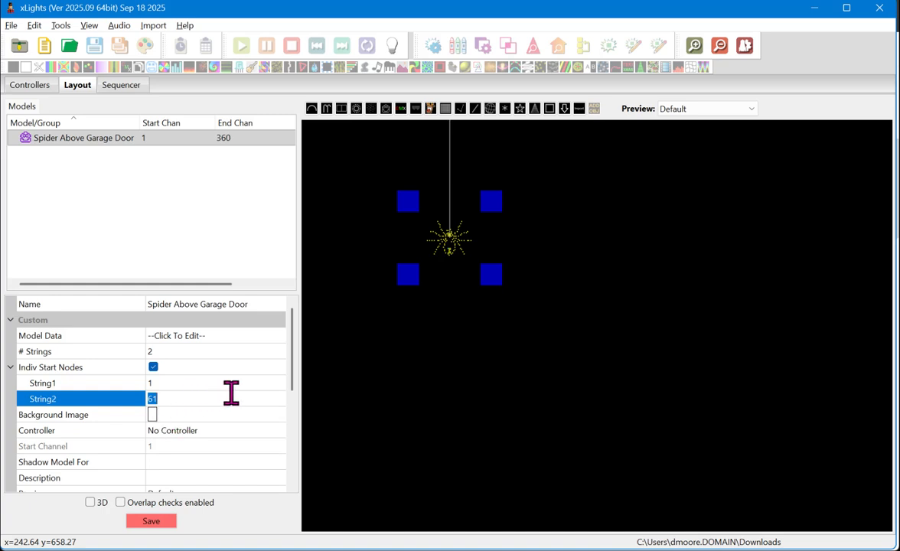
left_click(344, 340)
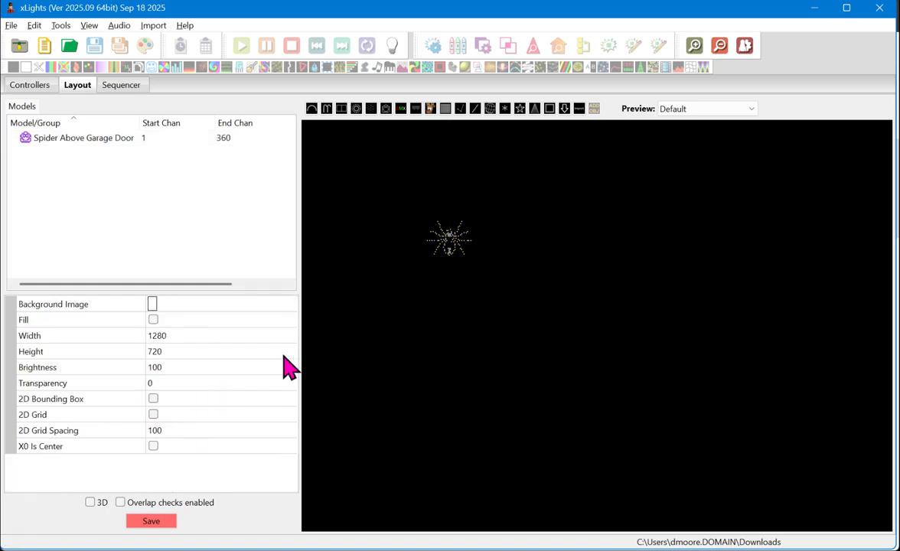
left_click(108, 137)
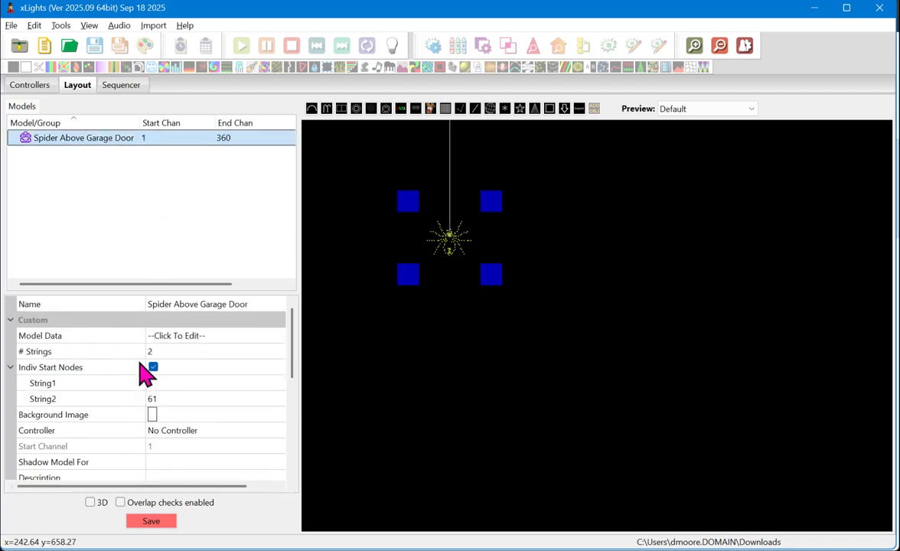
Step: Expand the spider model's String Properties and review its controller connection, string type and submodel settings
scroll(141, 367, "down", 4)
scroll(122, 382, "down", 2)
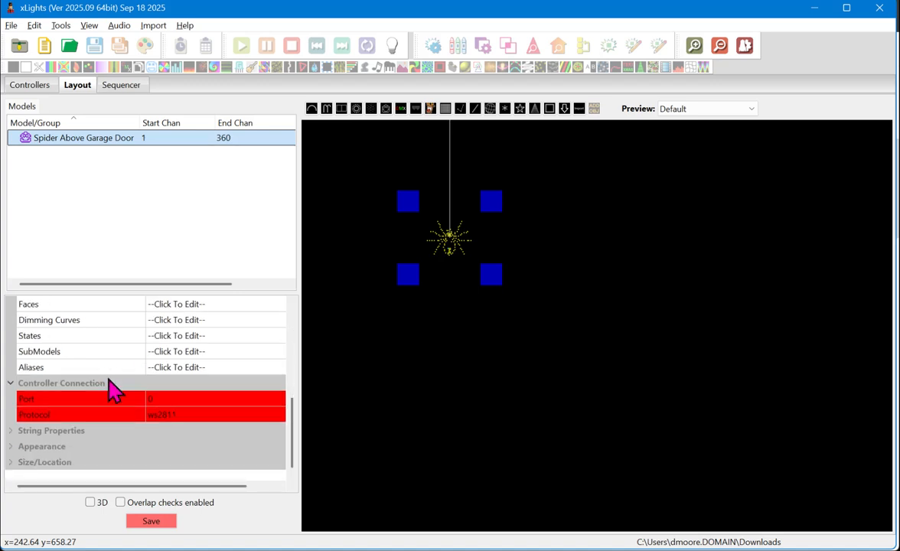
left_click(11, 431)
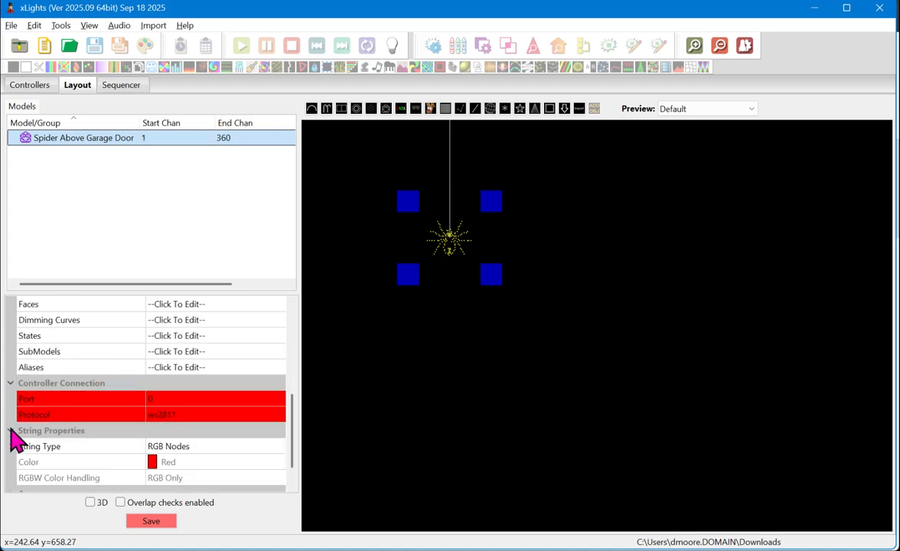
scroll(130, 345, "down", 2)
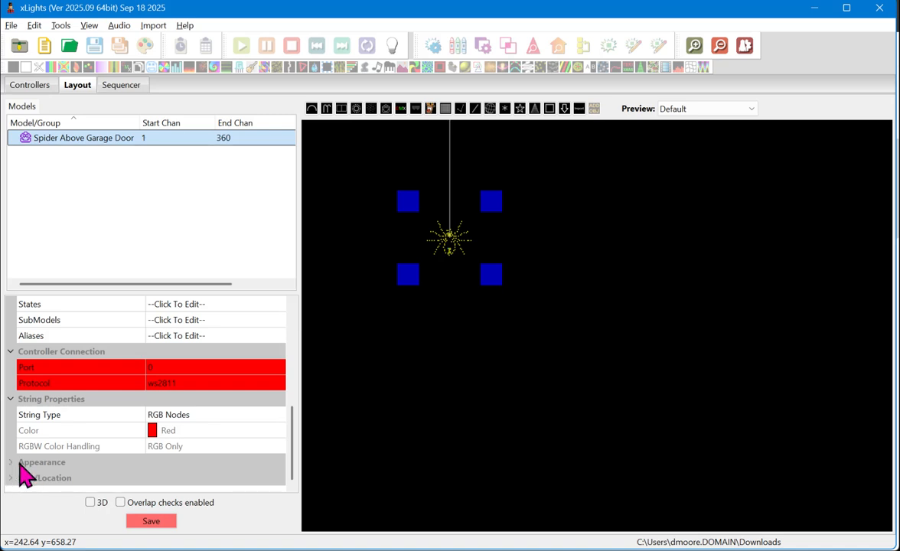
scroll(21, 471, "up", 3)
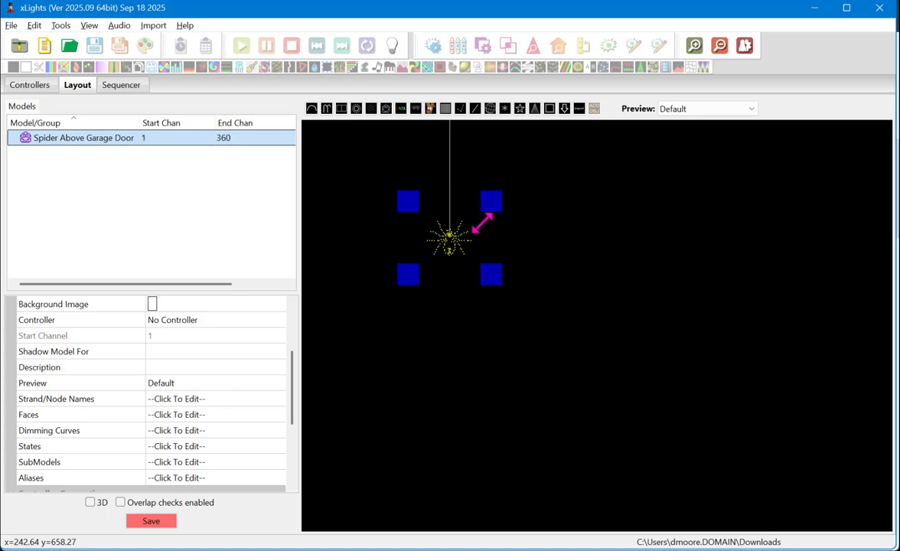
scroll(257, 392, "down", 2)
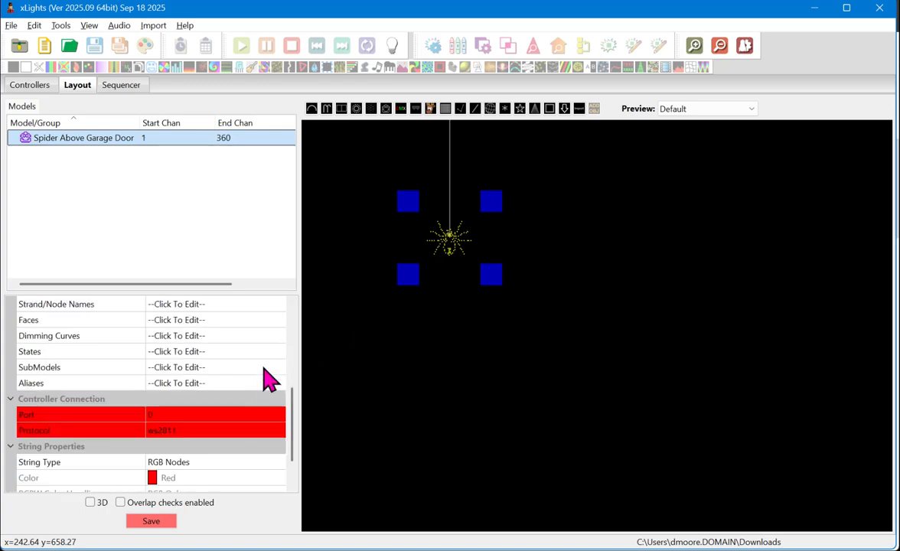
Step: Open the SubModels editor for the spider and narrow its window so the model preview fits on screen
left_click(278, 370)
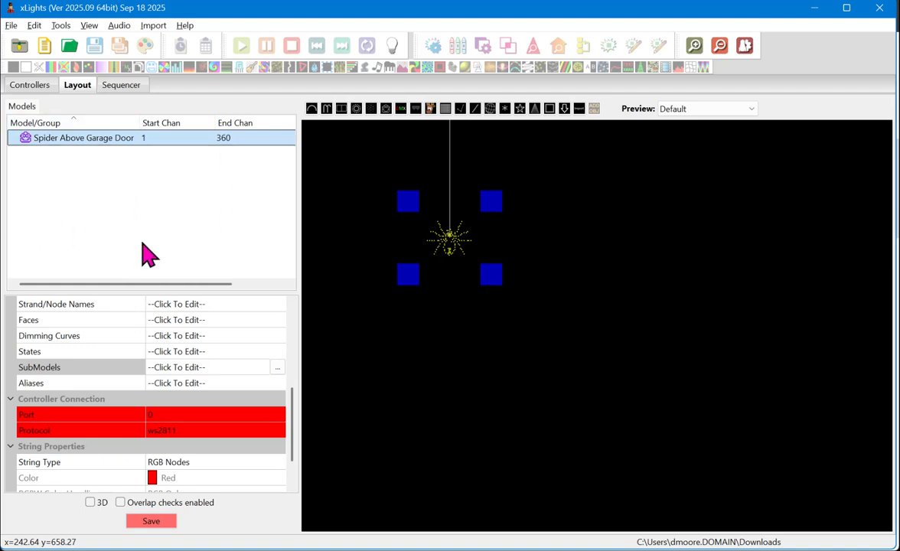
left_click(277, 368)
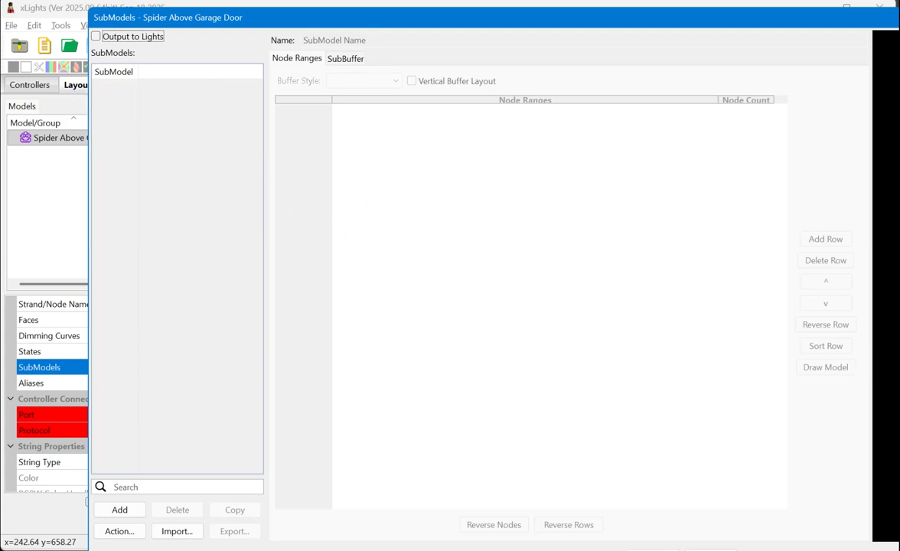
left_click_drag(895, 314, 832, 290)
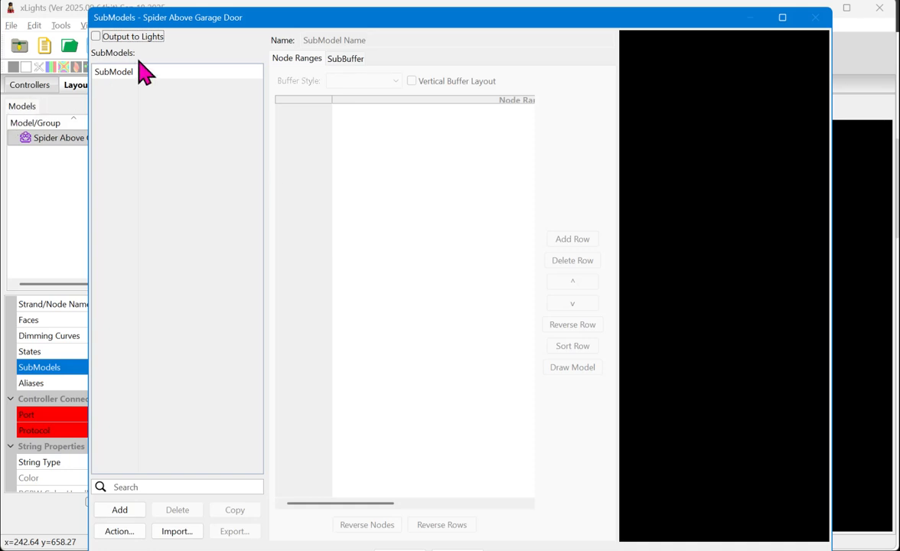
Step: Add a submodel named "Sign" and assign it nodes 1-11, the small figure on the spider's abdomen
left_click(122, 511)
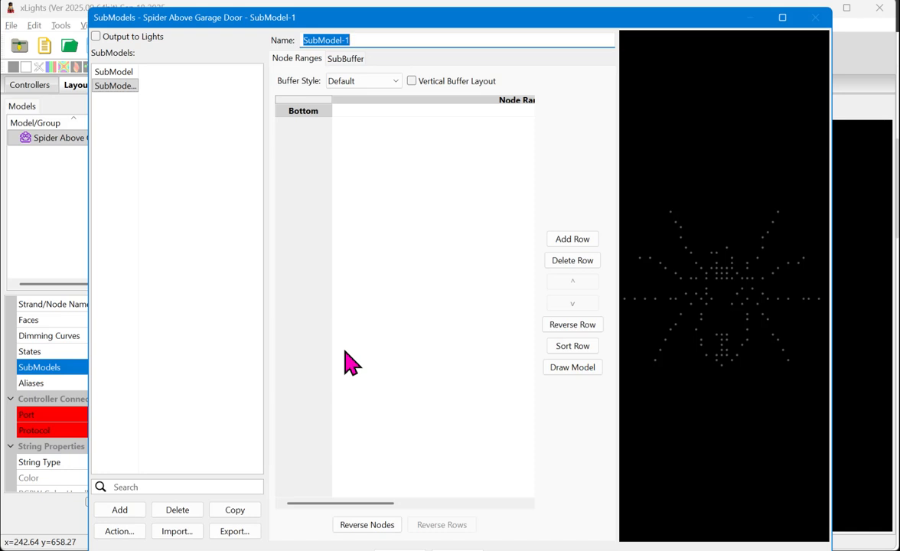
type("Sign")
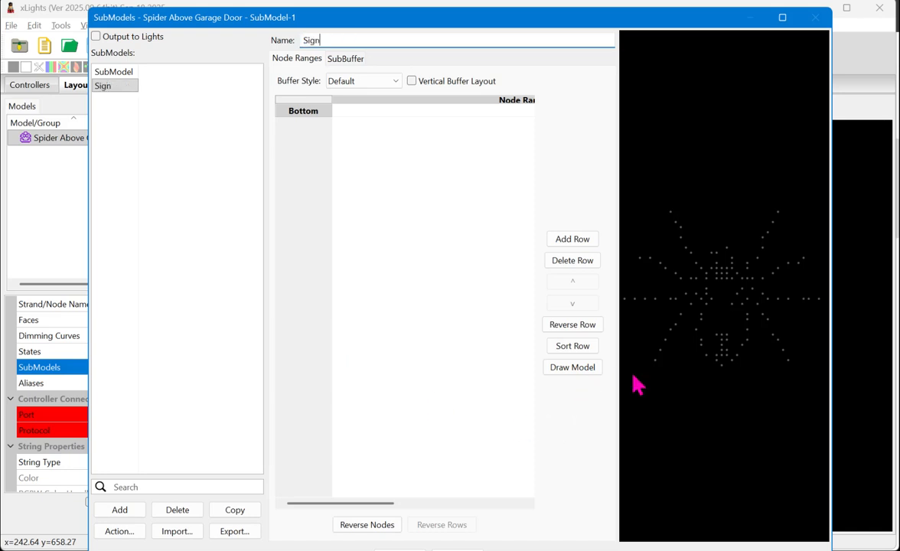
scroll(677, 379, "up", 5)
left_click_drag(701, 366, 744, 434)
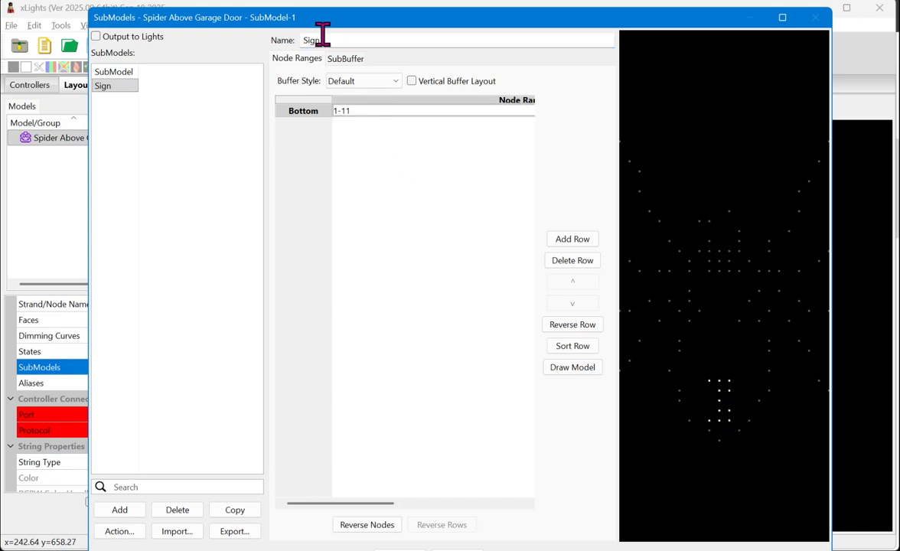
Step: Add a second submodel named "Left 1 Leg" and select its empty node range row
scroll(720, 415, "down", 4)
left_click(121, 510)
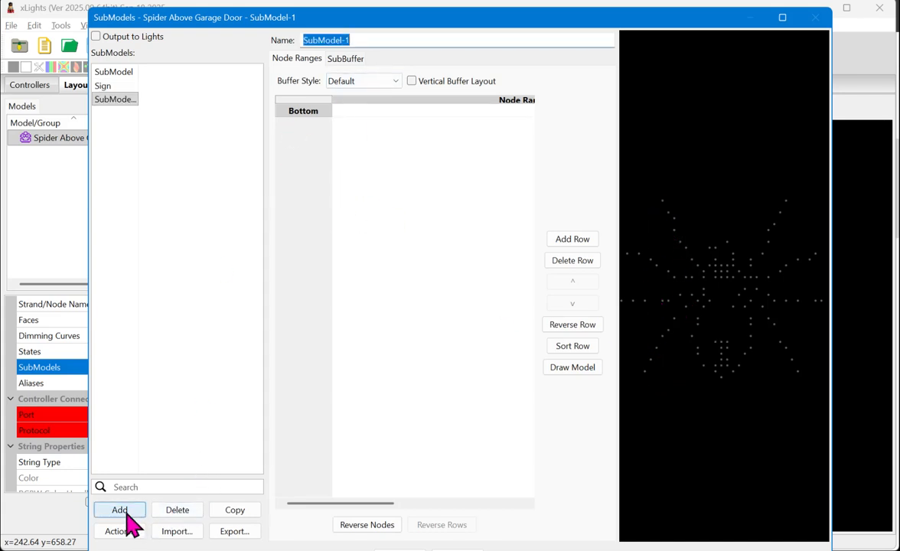
type("Left ")
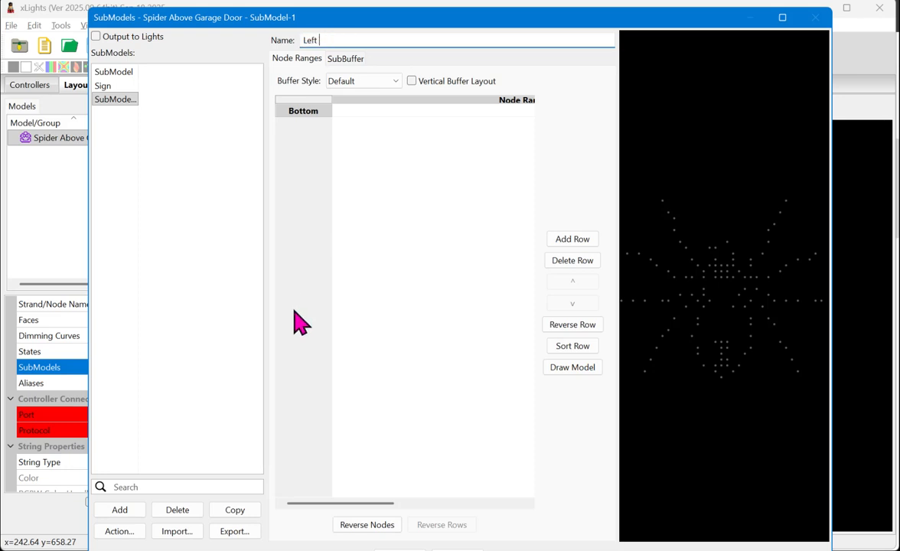
type("1 Leg")
key("Tab")
left_click(367, 111)
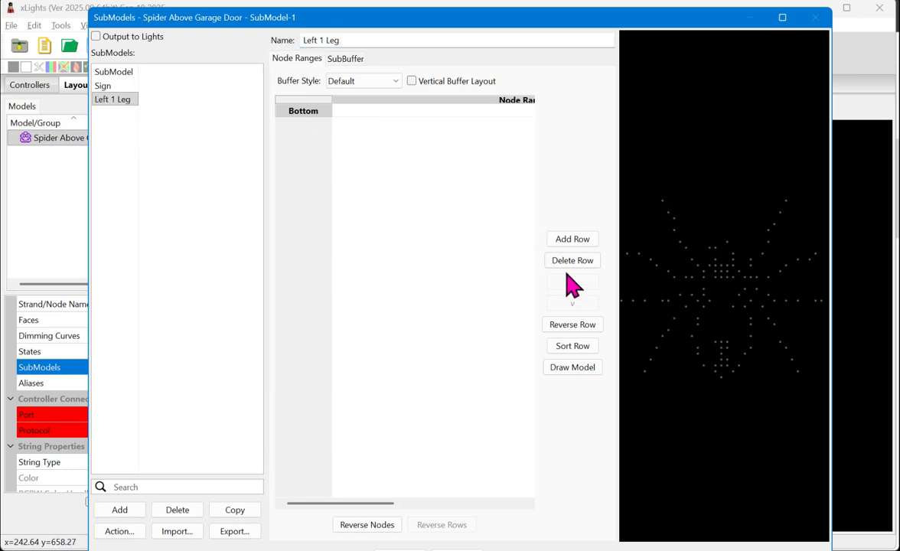
Step: Assign the spider's upper-left leg nodes to the Left 1 Leg submodel in the preview and accept the submodels
left_click_drag(648, 173, 695, 253)
scroll(693, 286, "up", 7)
left_click_drag(643, 216, 695, 265)
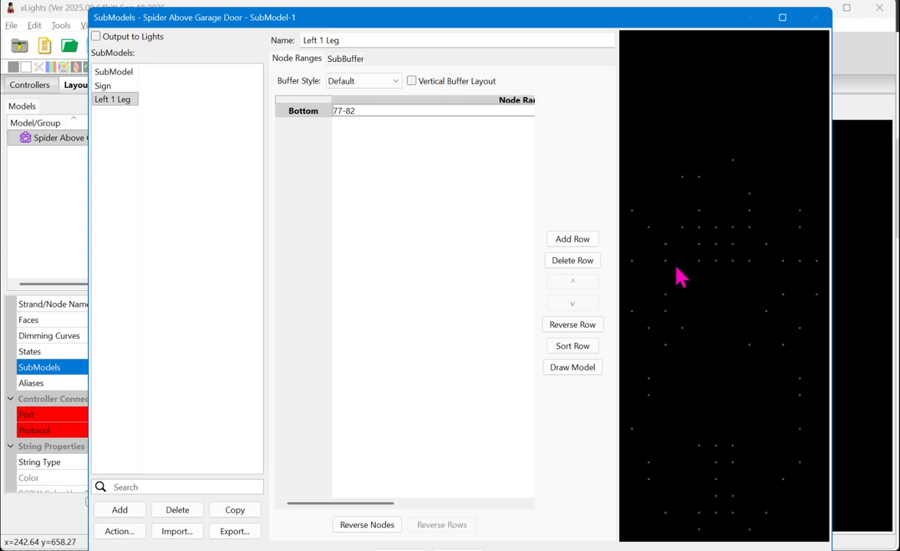
left_click_drag(623, 195, 681, 271)
scroll(667, 248, "down", 5)
mouse_move(663, 230)
left_mouse_down()
mouse_move(688, 261)
mouse_move(658, 244)
left_mouse_up()
left_click(400, 550)
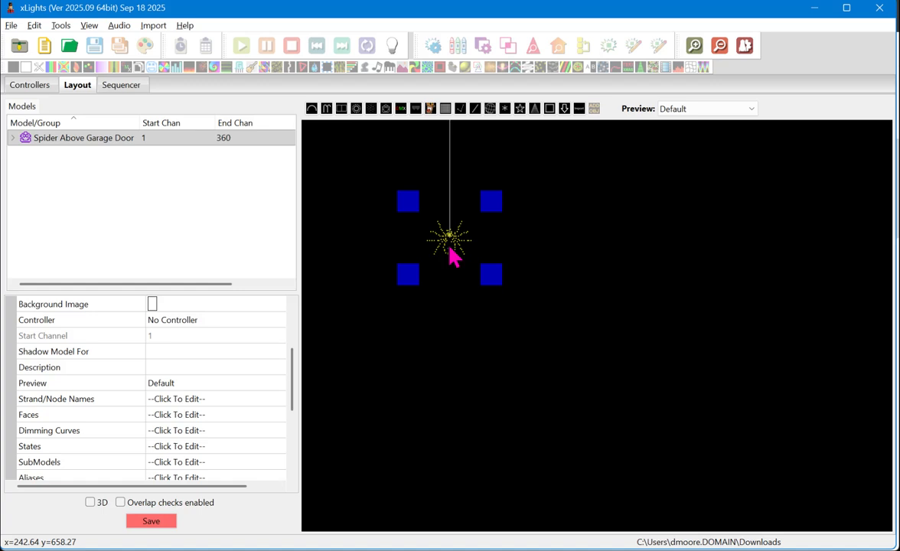
Step: Open the spider's Wiring View, enlarge its window and switch the diagram to the Front view
right_click(452, 257)
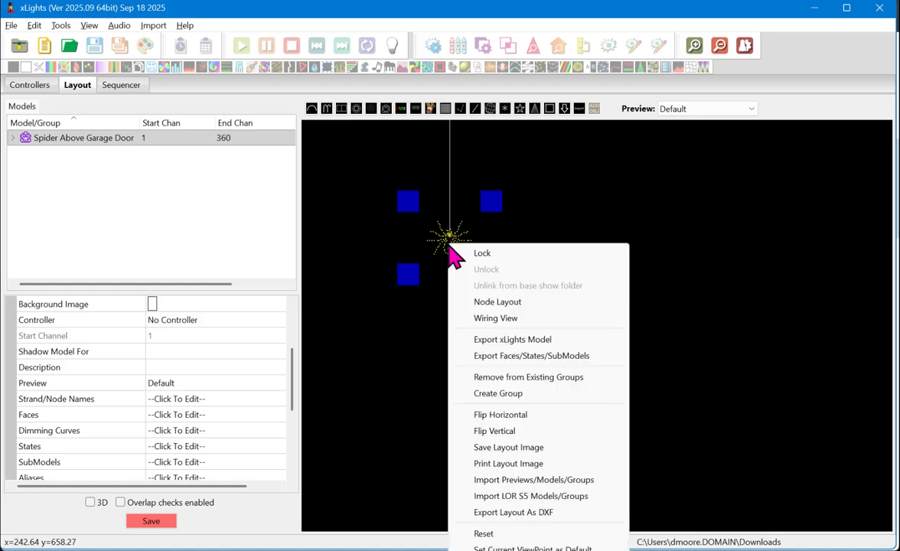
left_click(479, 319)
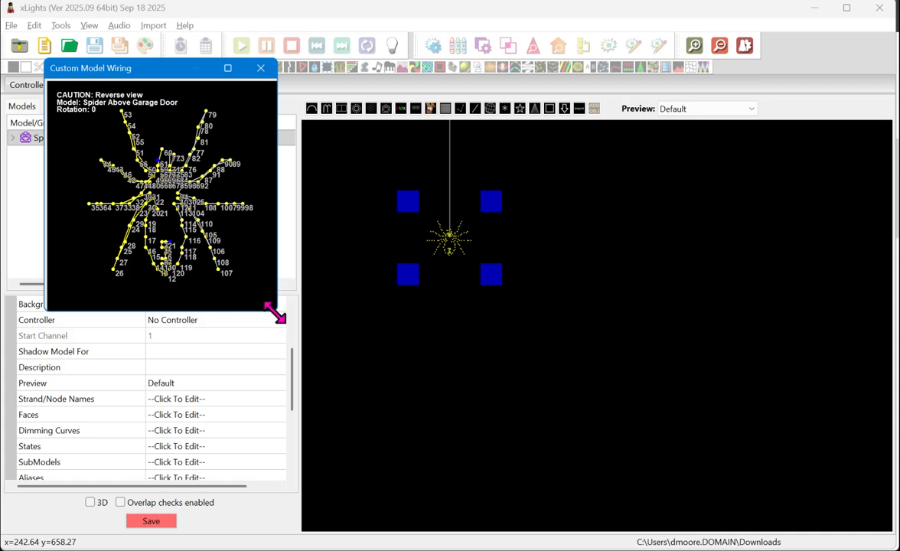
mouse_move(276, 310)
left_mouse_down()
mouse_move(373, 335)
mouse_move(696, 496)
mouse_move(599, 531)
mouse_move(612, 530)
left_mouse_up()
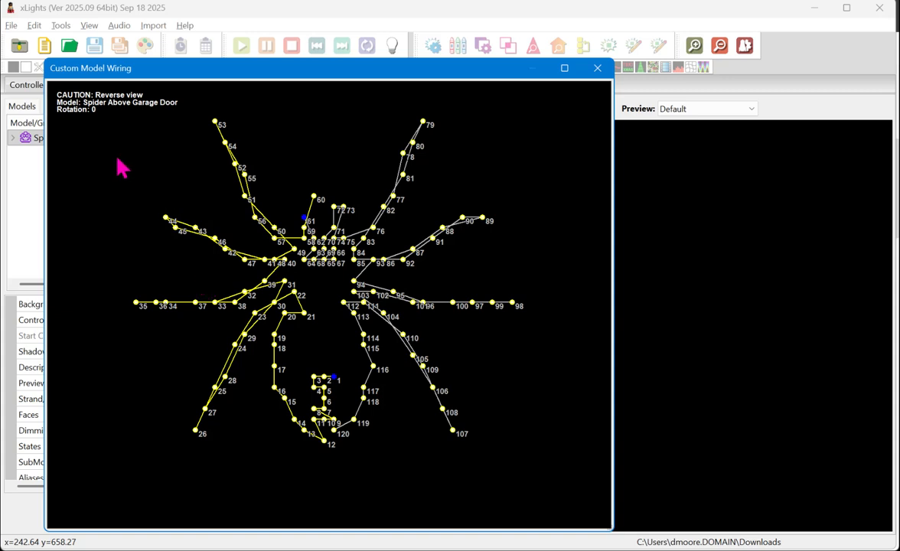
right_click(105, 136)
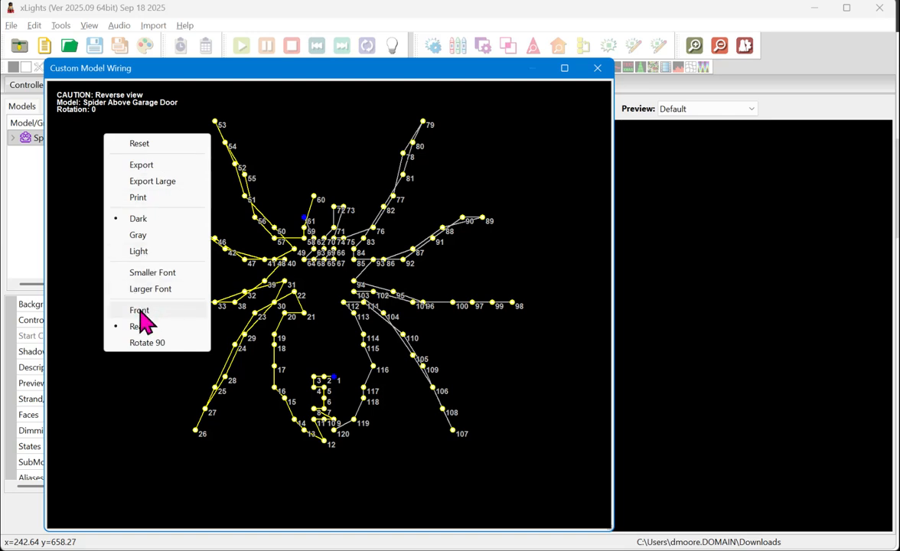
left_click(141, 312)
right_click(91, 143)
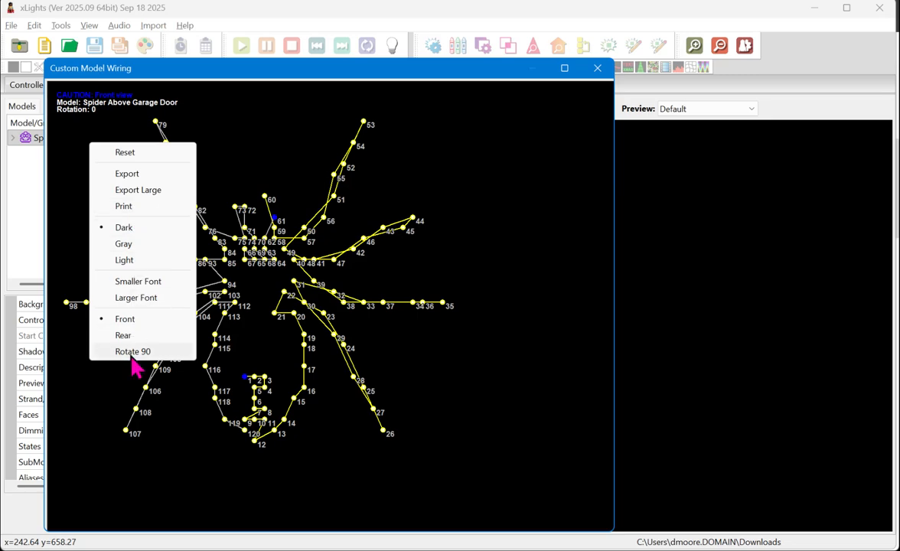
left_click(472, 256)
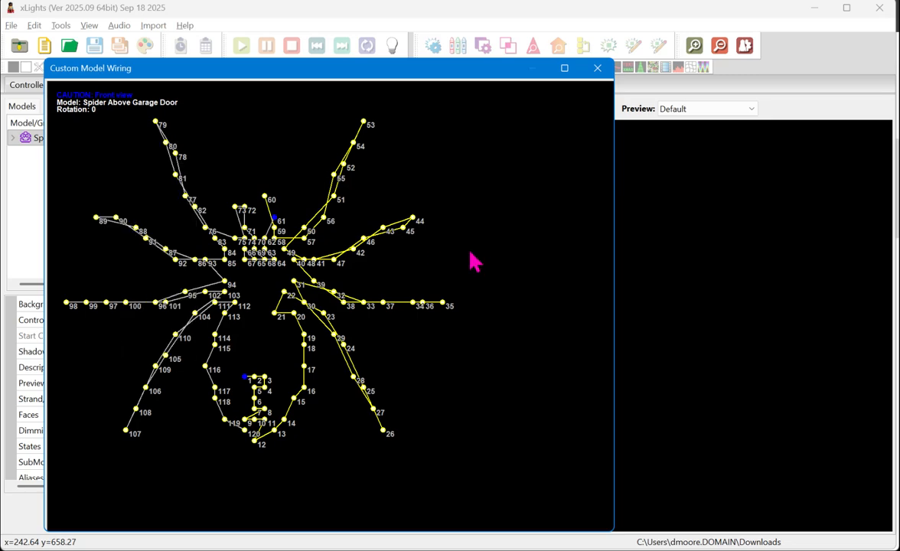
Step: Examine the front-view wiring order of the first nodes on the spider's abdomen
scroll(243, 414, "up", 1)
scroll(243, 413, "up", 3)
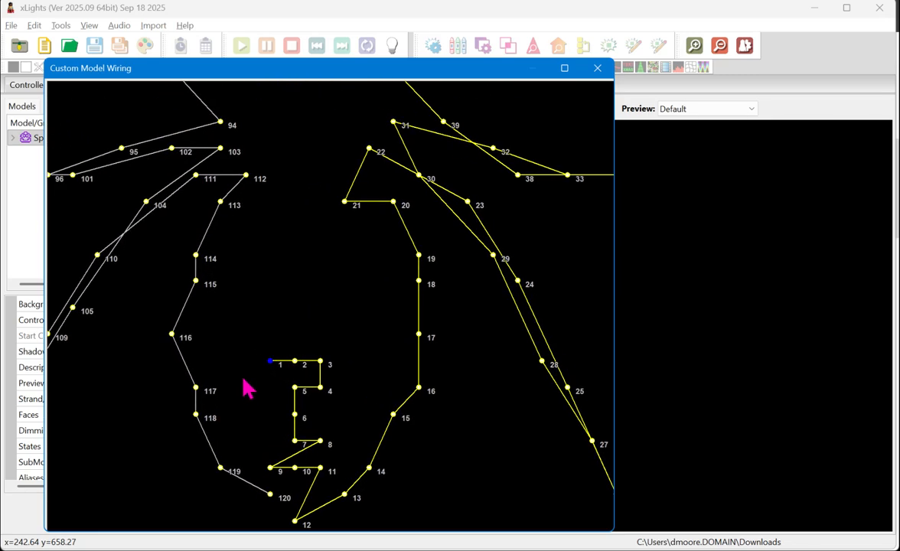
left_click(279, 359)
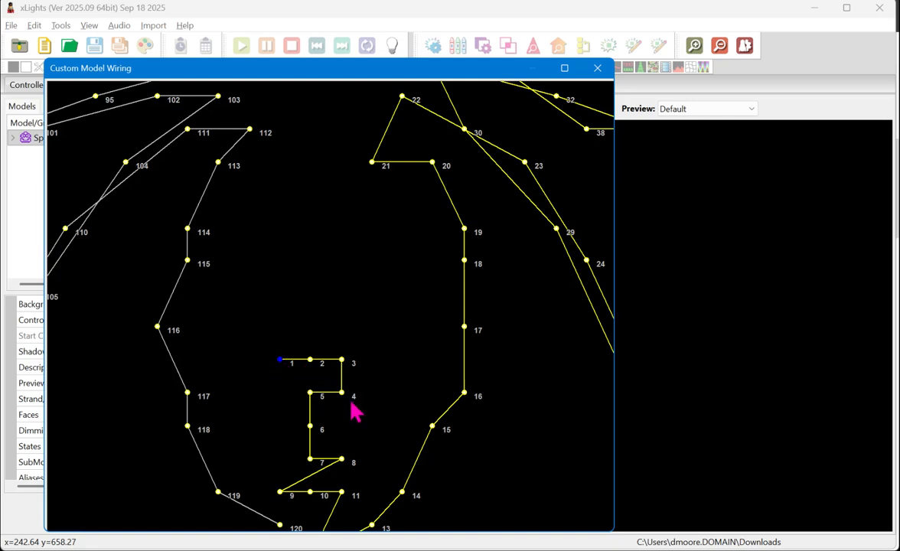
scroll(267, 374, "down", 3)
scroll(265, 412, "down", 3)
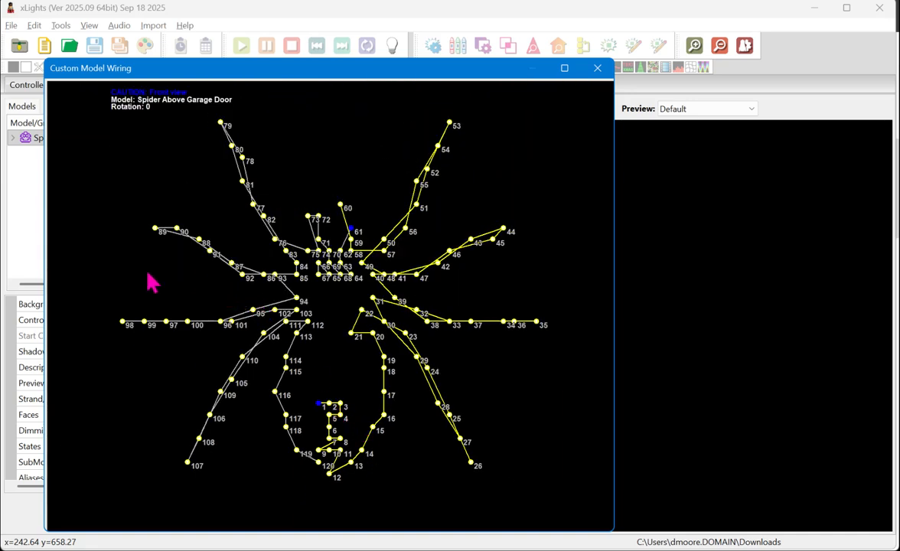
right_click(119, 242)
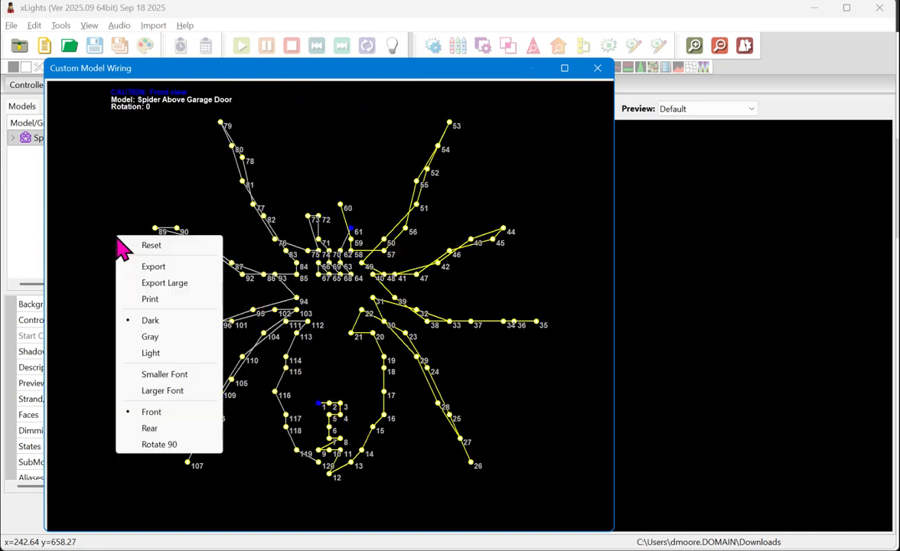
left_click(175, 307)
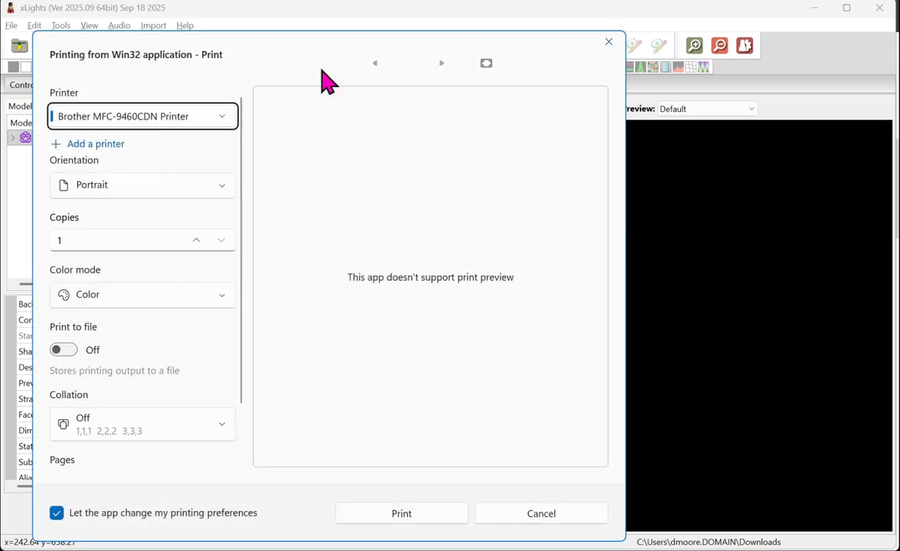
left_click(610, 42)
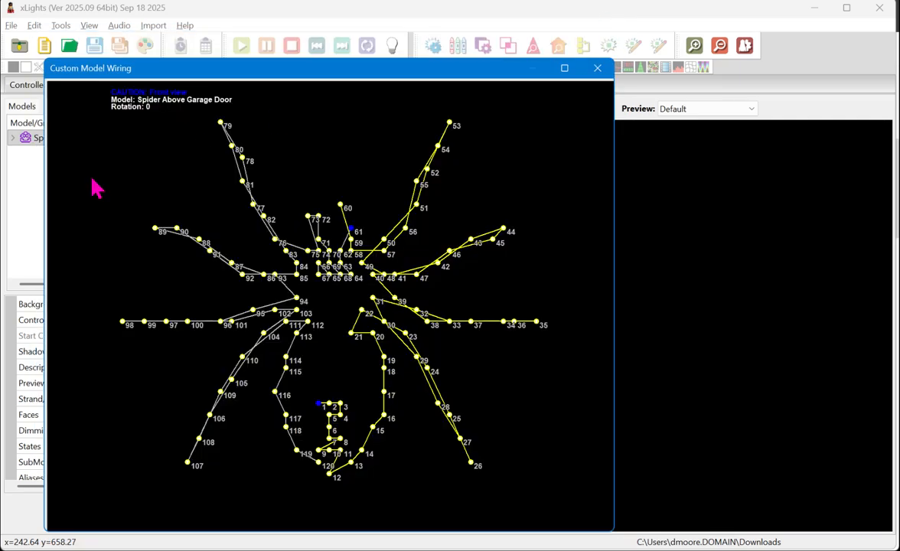
right_click(144, 216)
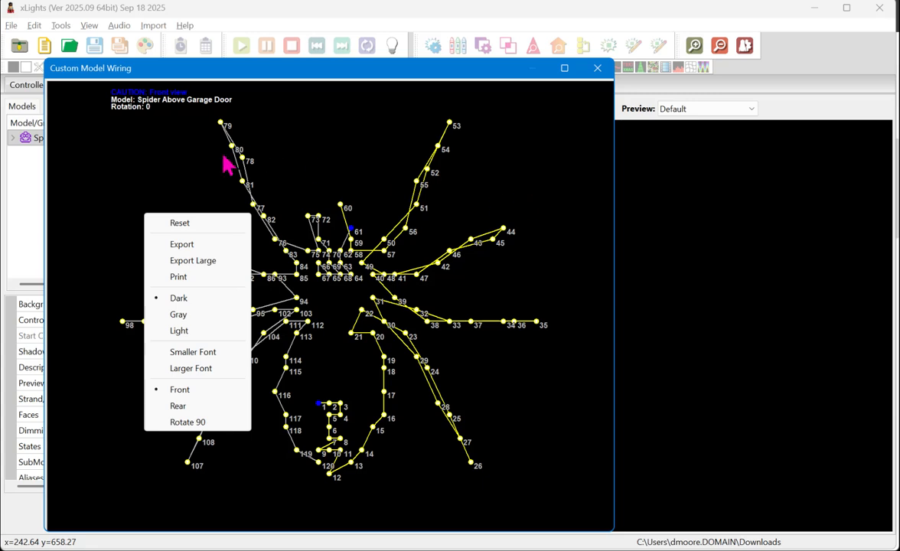
left_click(133, 155)
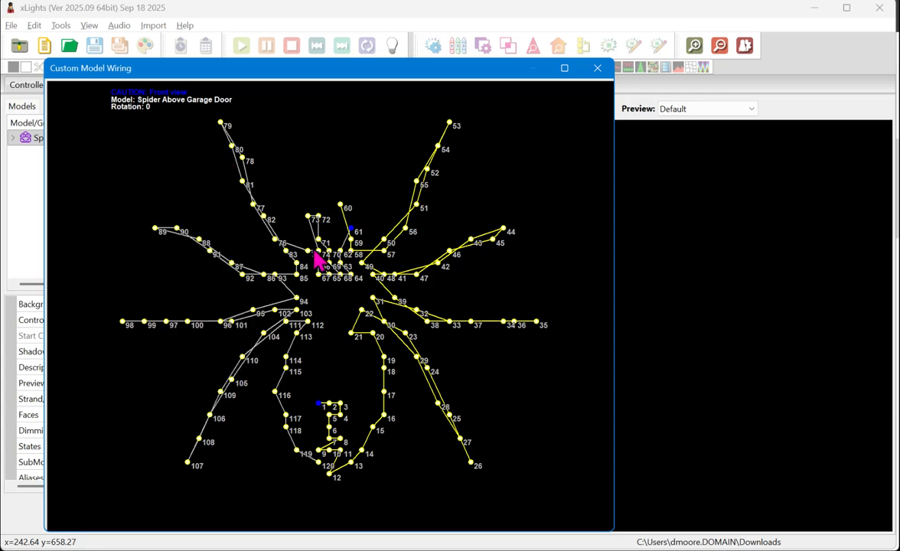
Step: Switch the wiring diagram to the Rear view, examine the wiring of the abdomen nodes, and close the wiring window
right_click(141, 147)
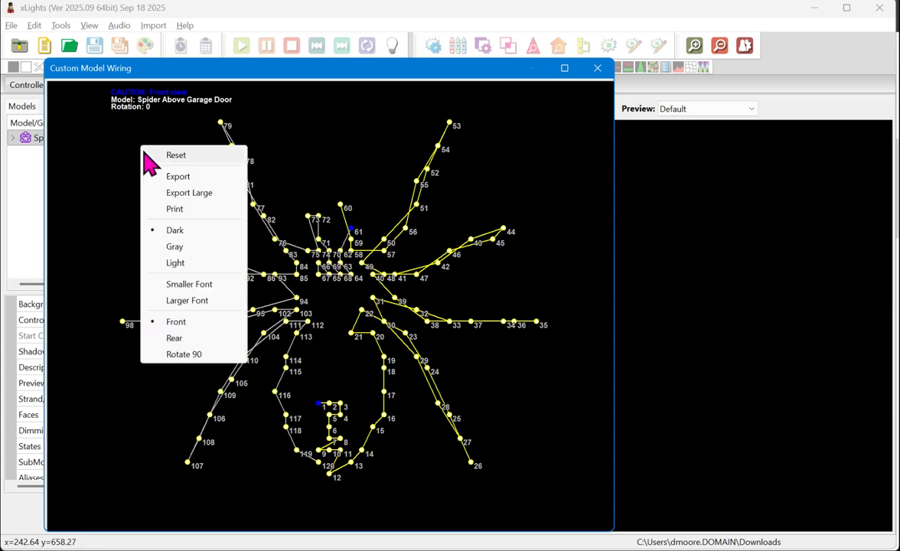
left_click(184, 338)
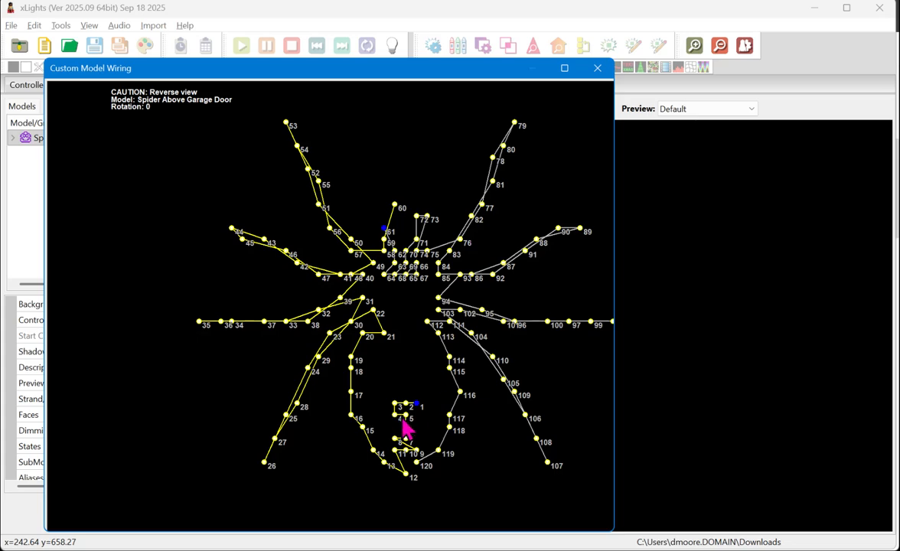
scroll(408, 424, "up", 4)
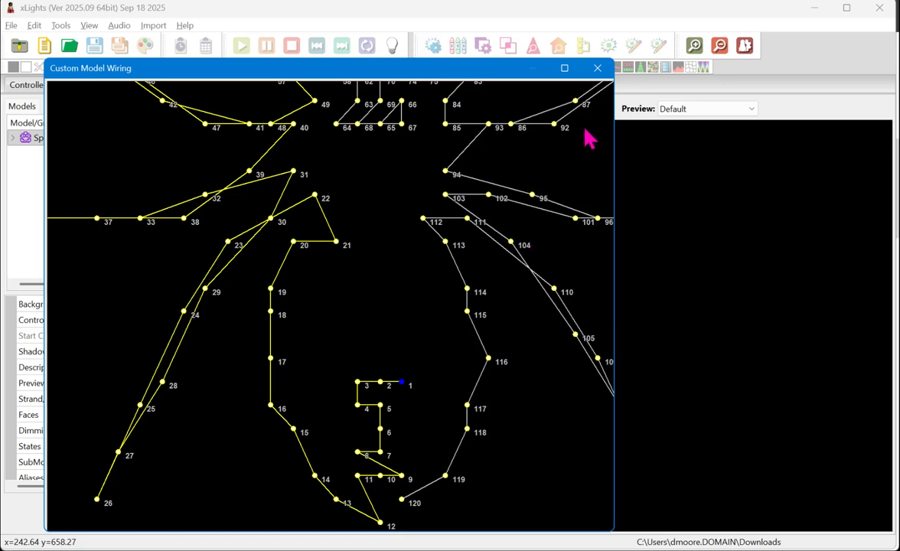
left_click(598, 69)
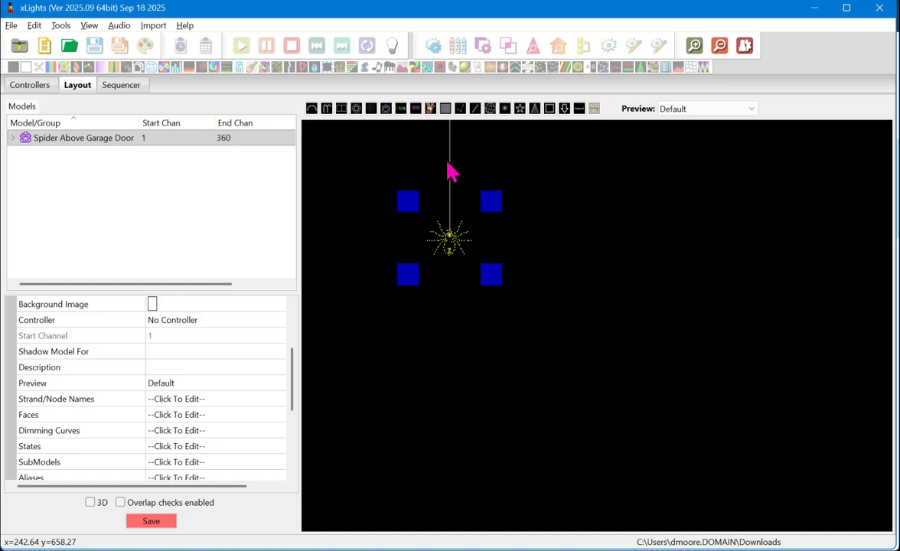